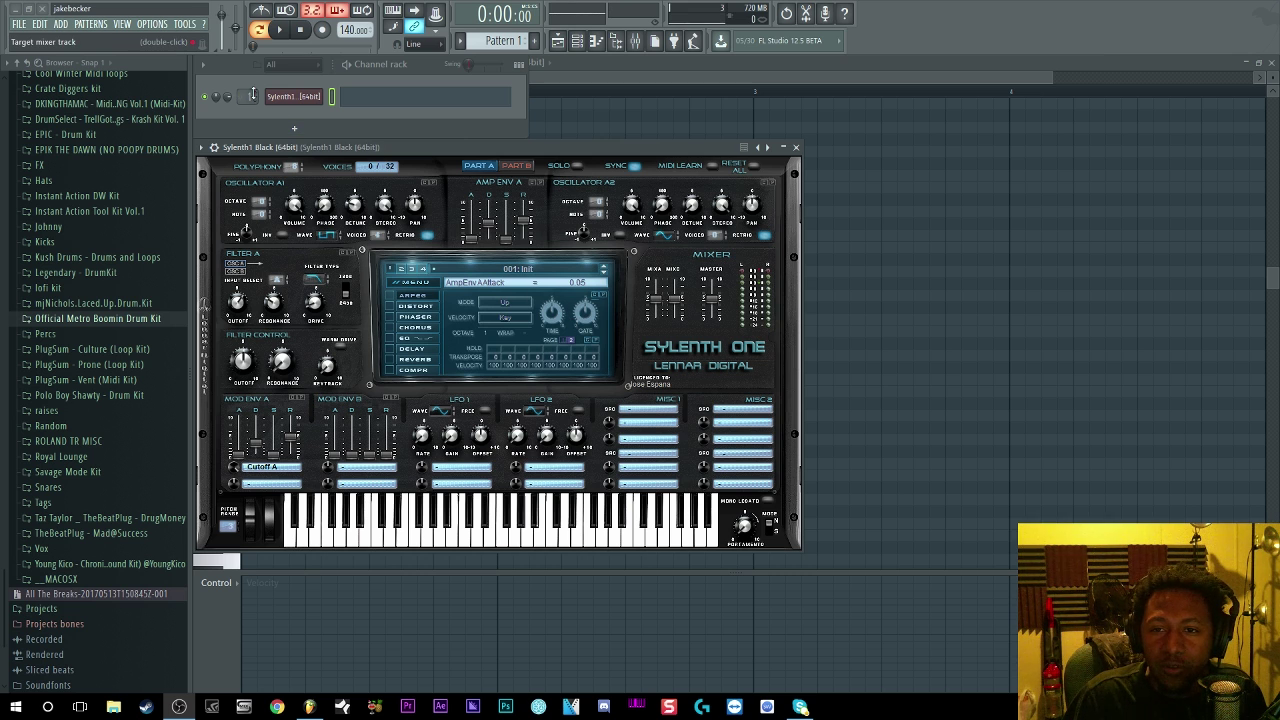
Step: Route the Sylenth1 channel to mixer insert 1 and show the Mixer (F9)
scroll(254, 97, up, 1)
key(F9)
Step: Bring the Sylenth1 window forward and open its empty piano roll
click(538, 149)
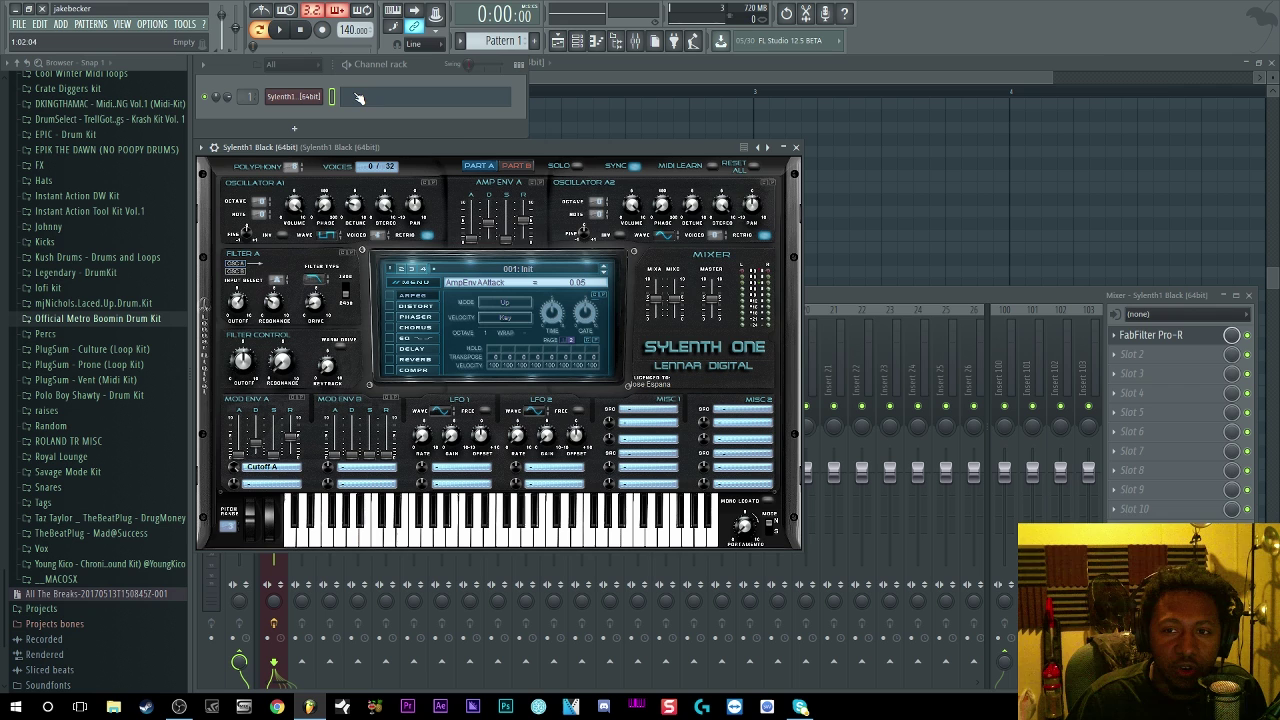
click(359, 97)
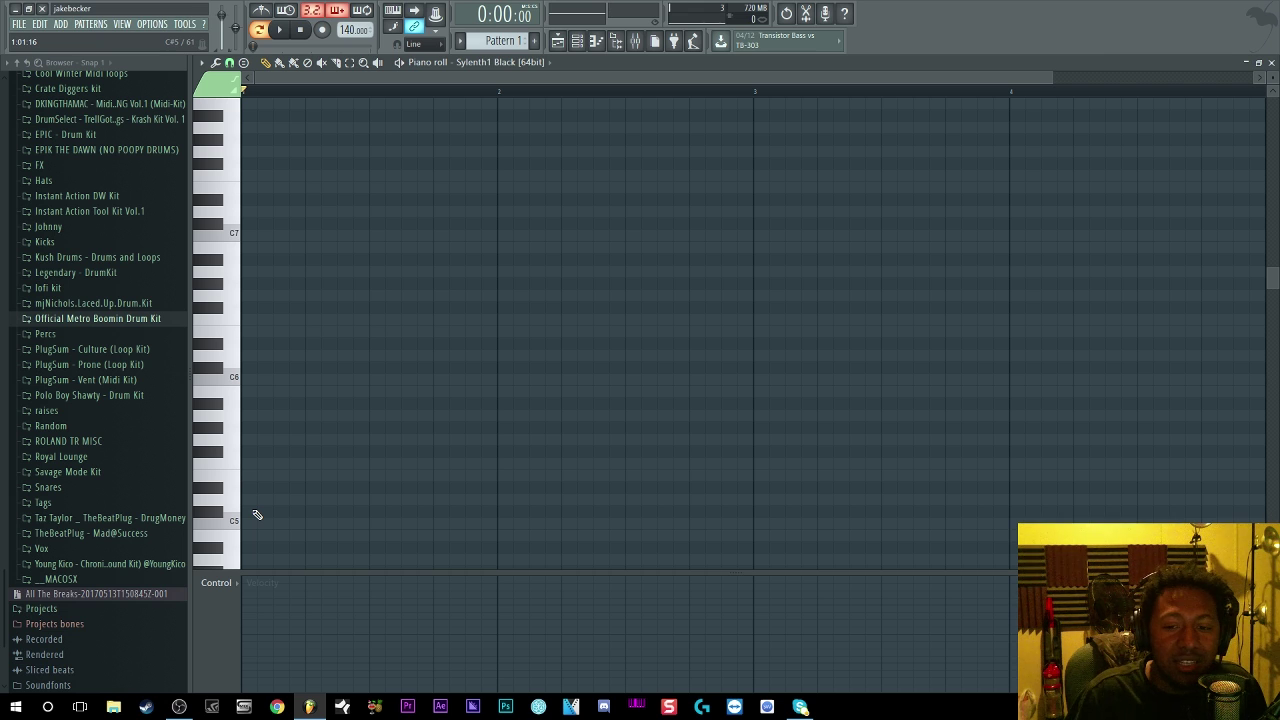
Step: Write a one-bar C5–E5–G#5 chord in bar 1 and audition it
click(259, 523)
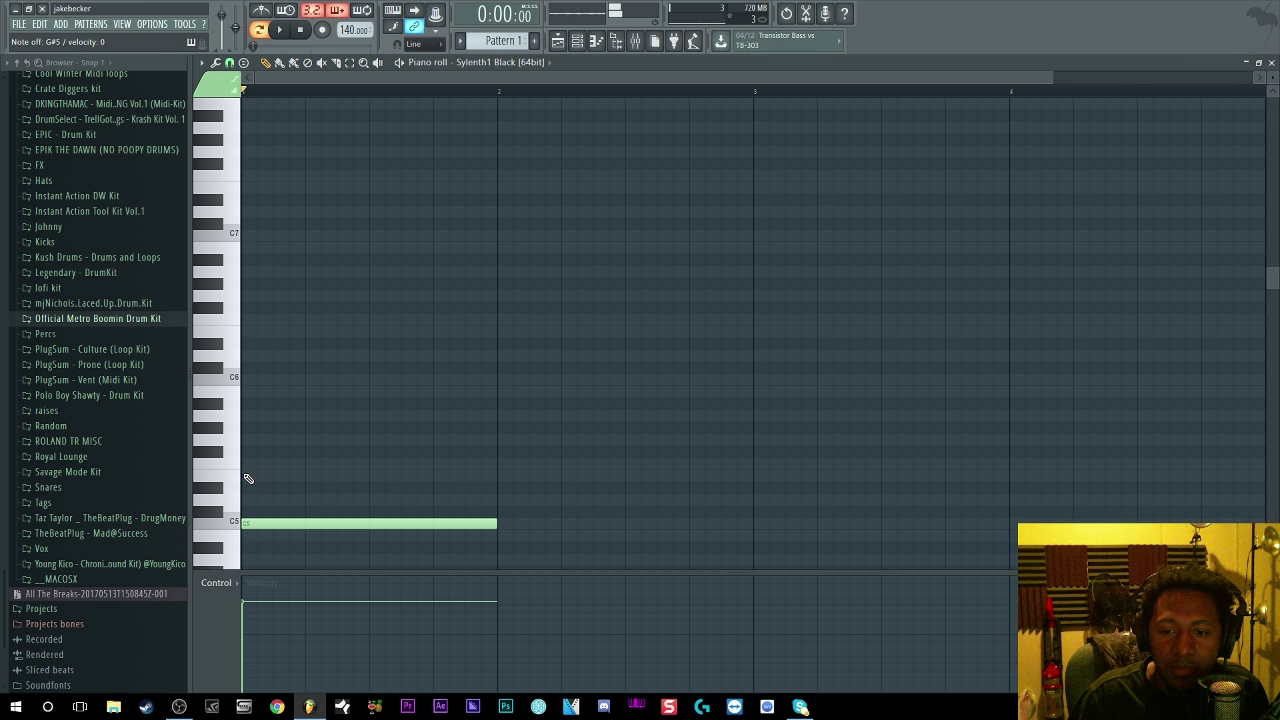
click(243, 474)
click(249, 428)
key(space)
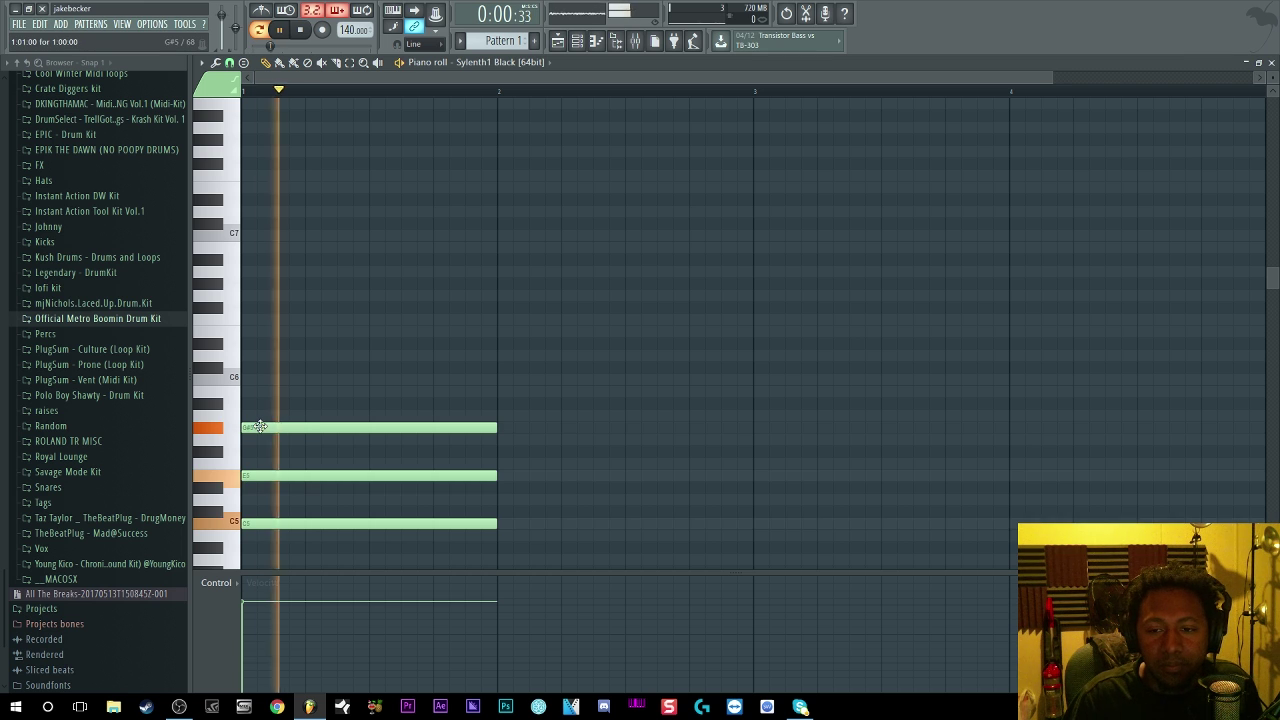
key(space)
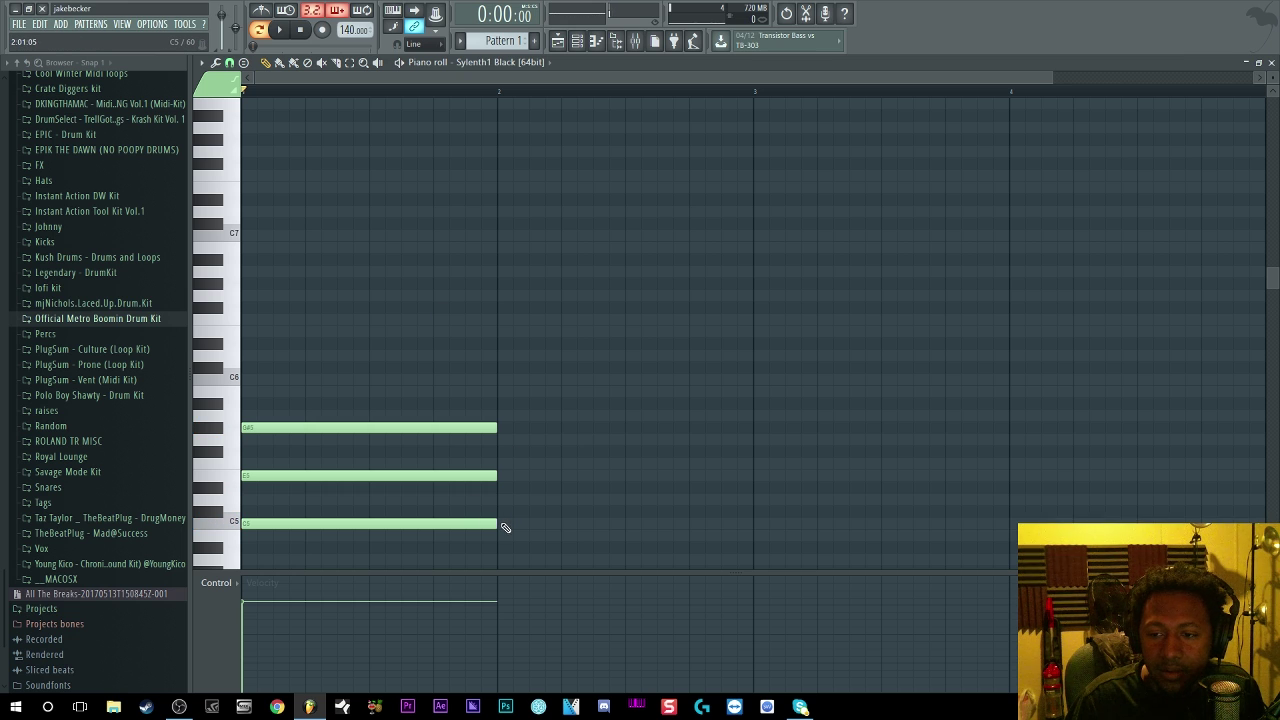
Step: Write a C5–D#5–G#5 chord in bar 2, play both bars, and show the channel rack
click(505, 527)
click(500, 475)
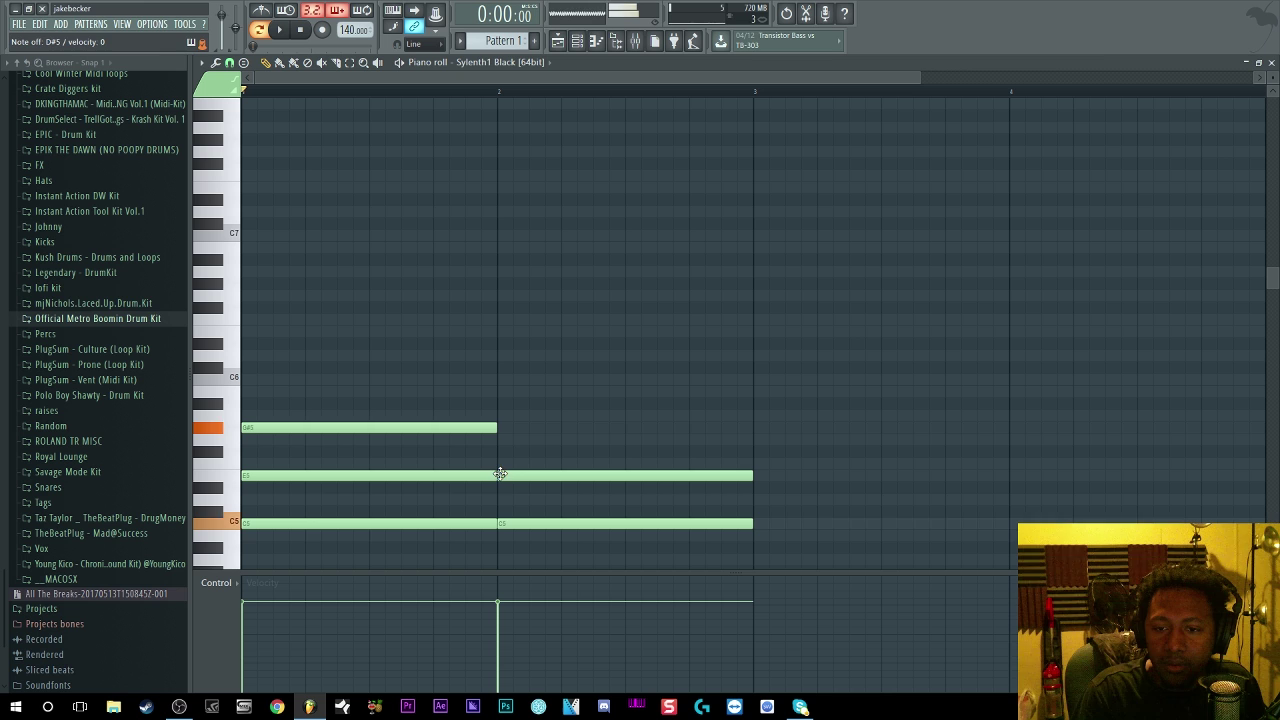
click(505, 430)
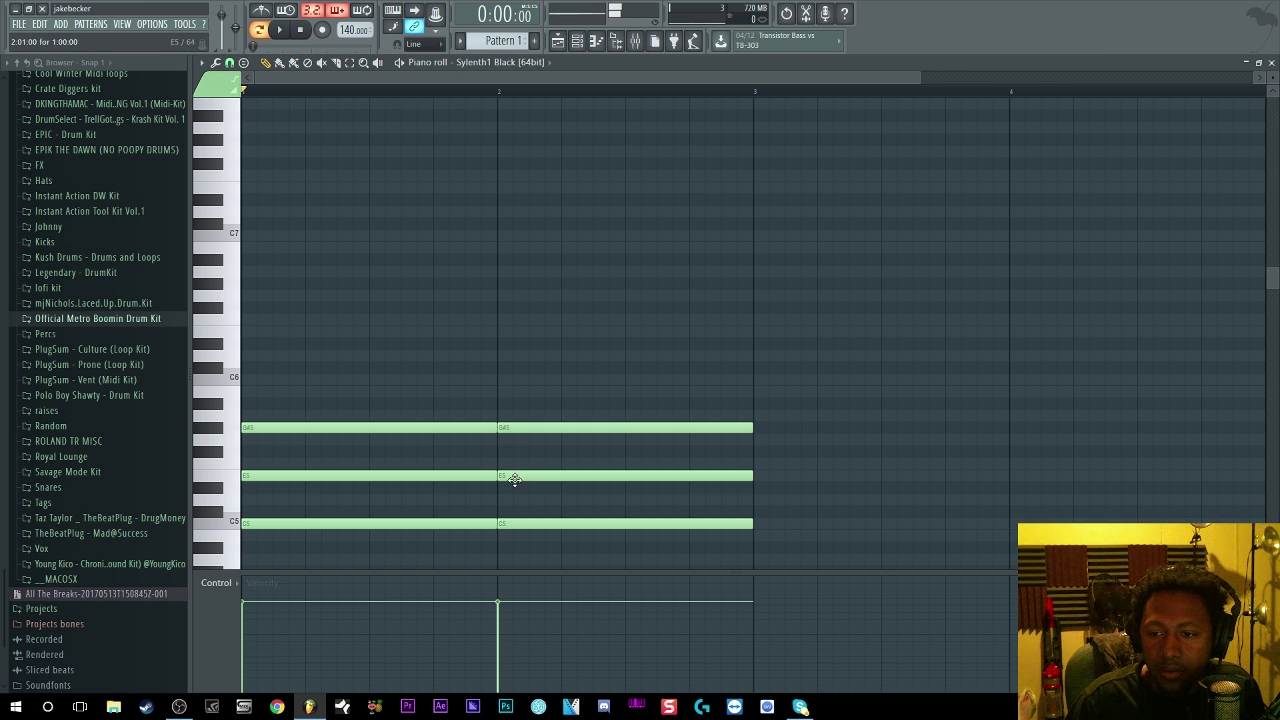
drag(509, 476, 509, 489)
key(space)
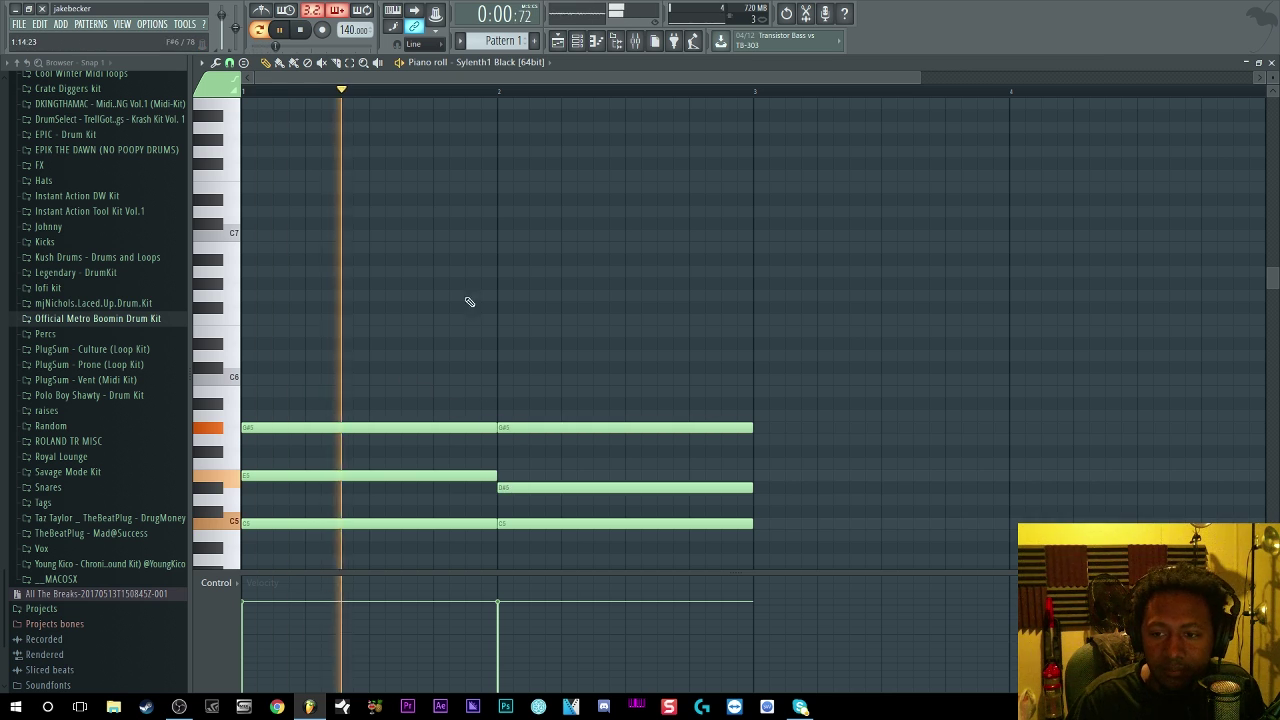
key(space)
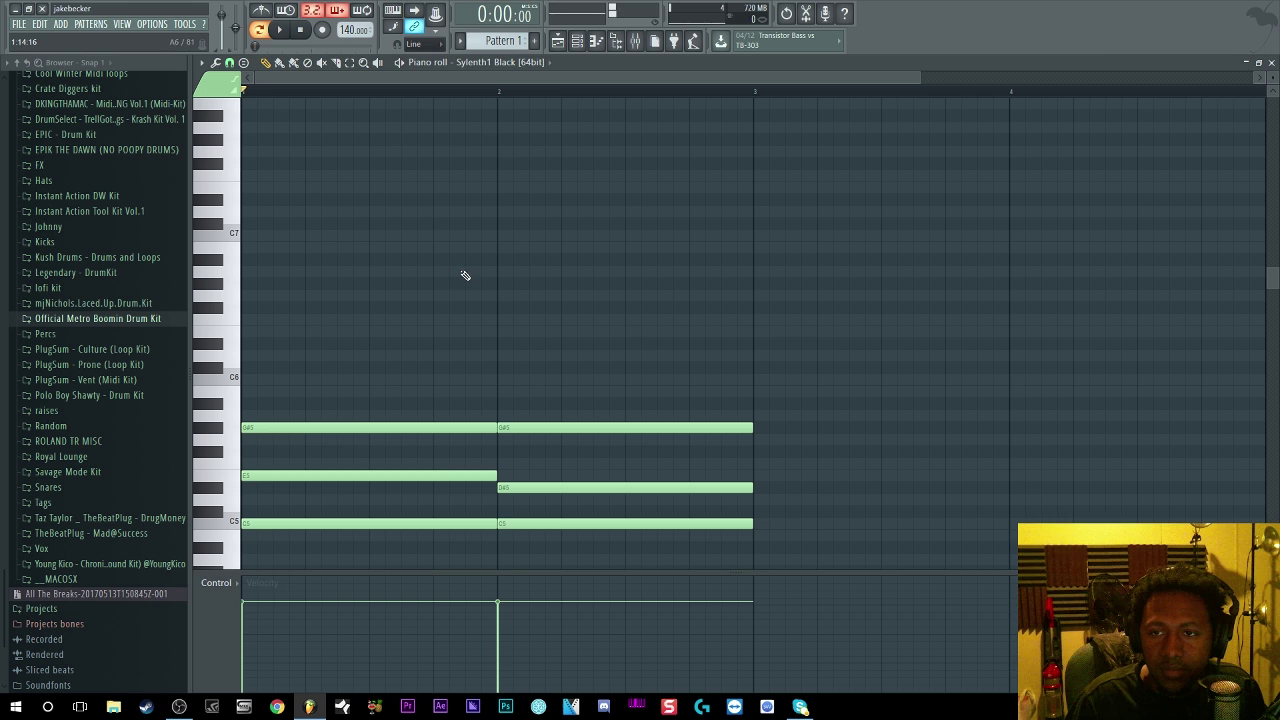
key(F6)
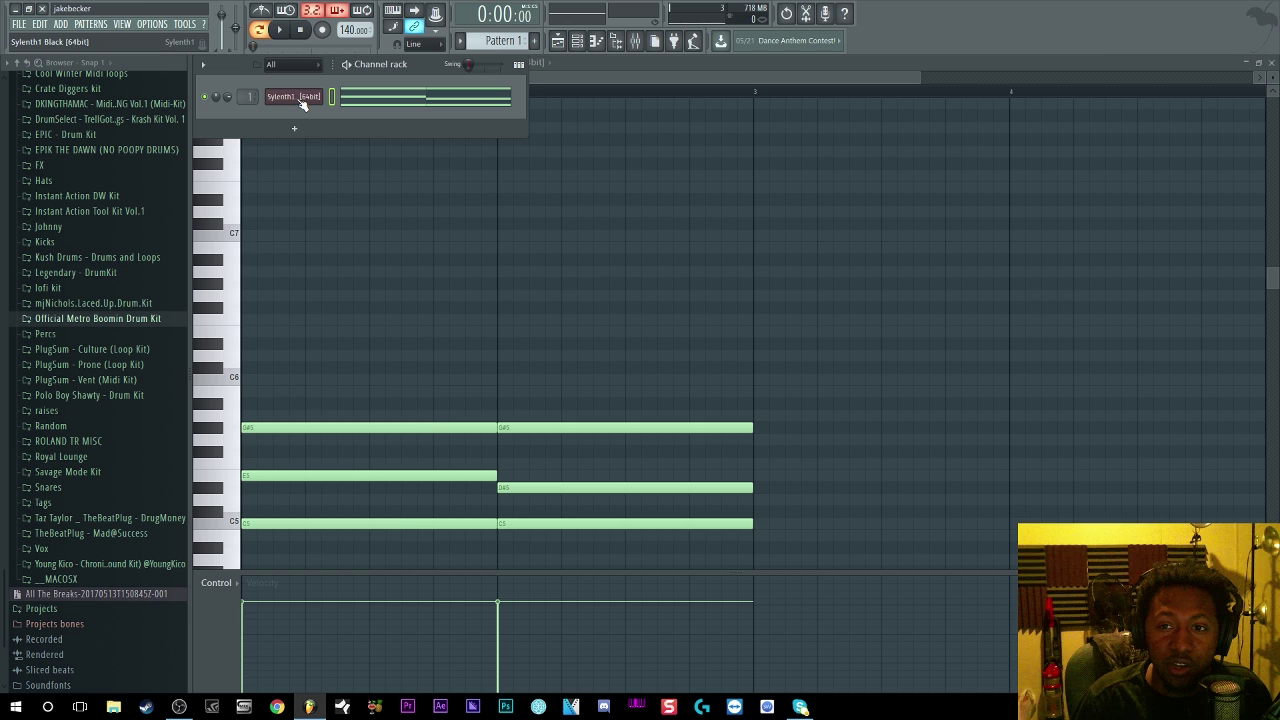
Step: Expand Sylenth1's channel settings and show the wrench Miscellaneous page with the arpeggiator
click(296, 100)
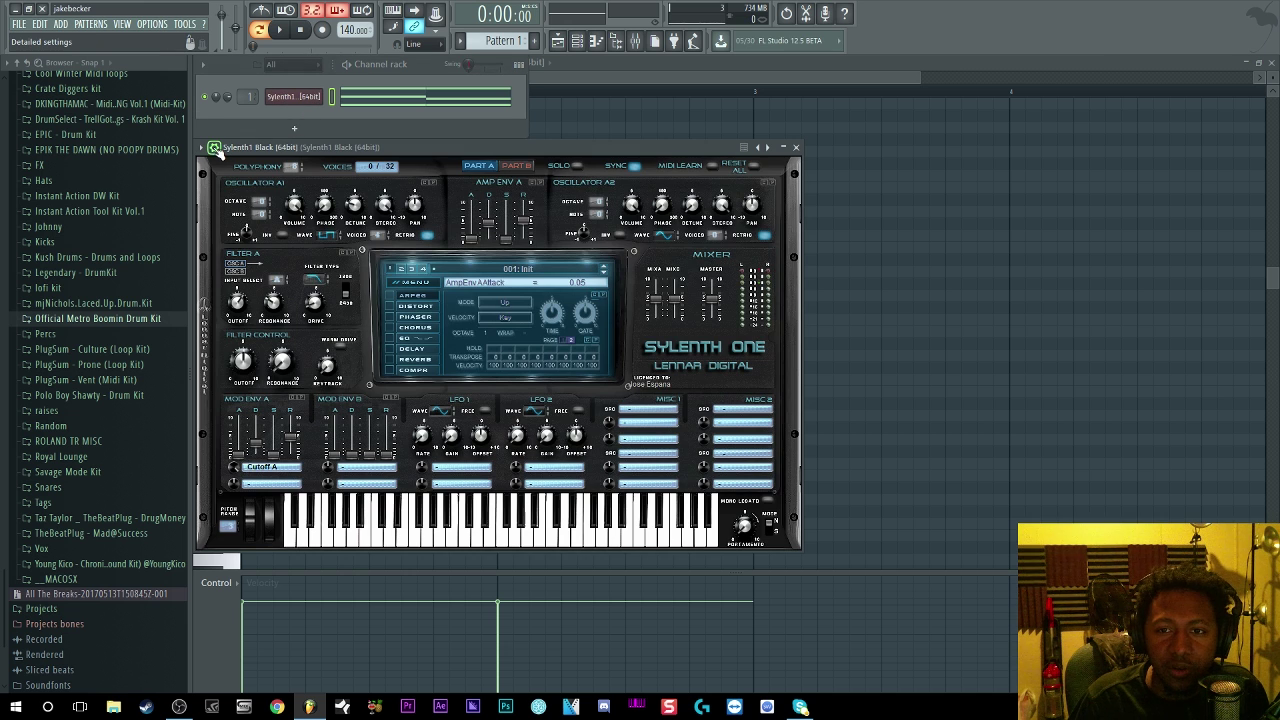
click(215, 148)
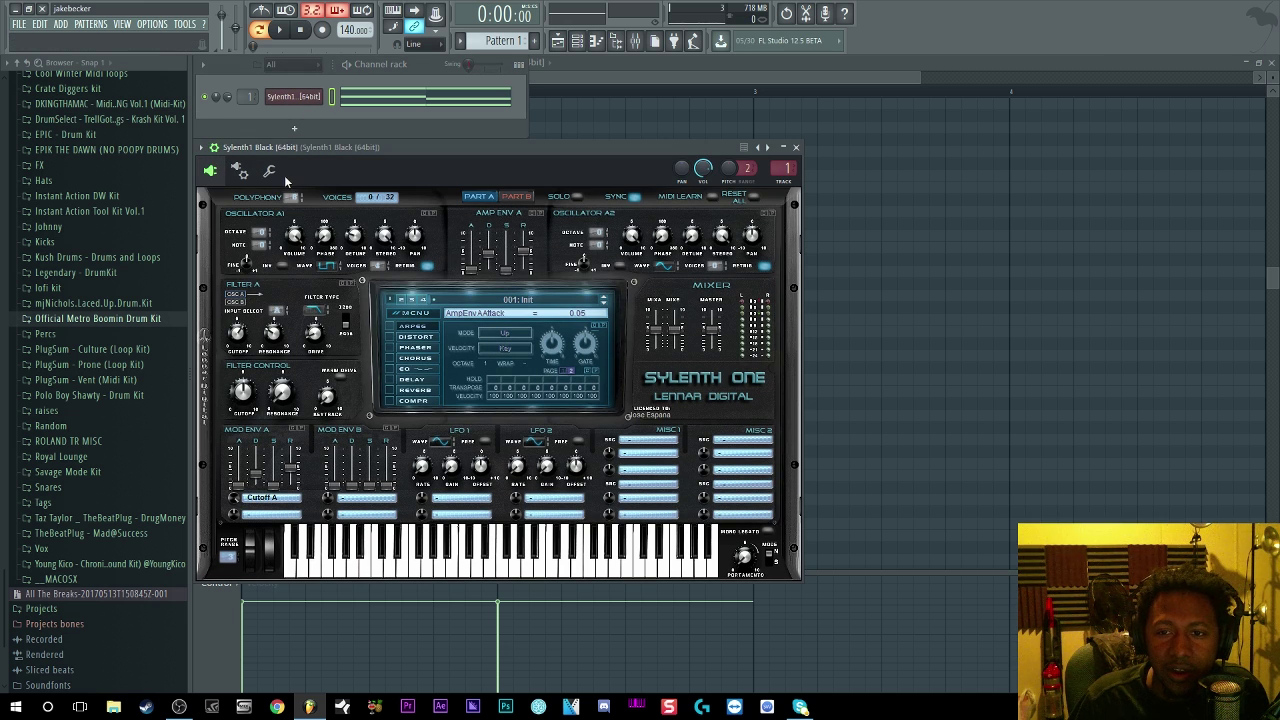
click(269, 171)
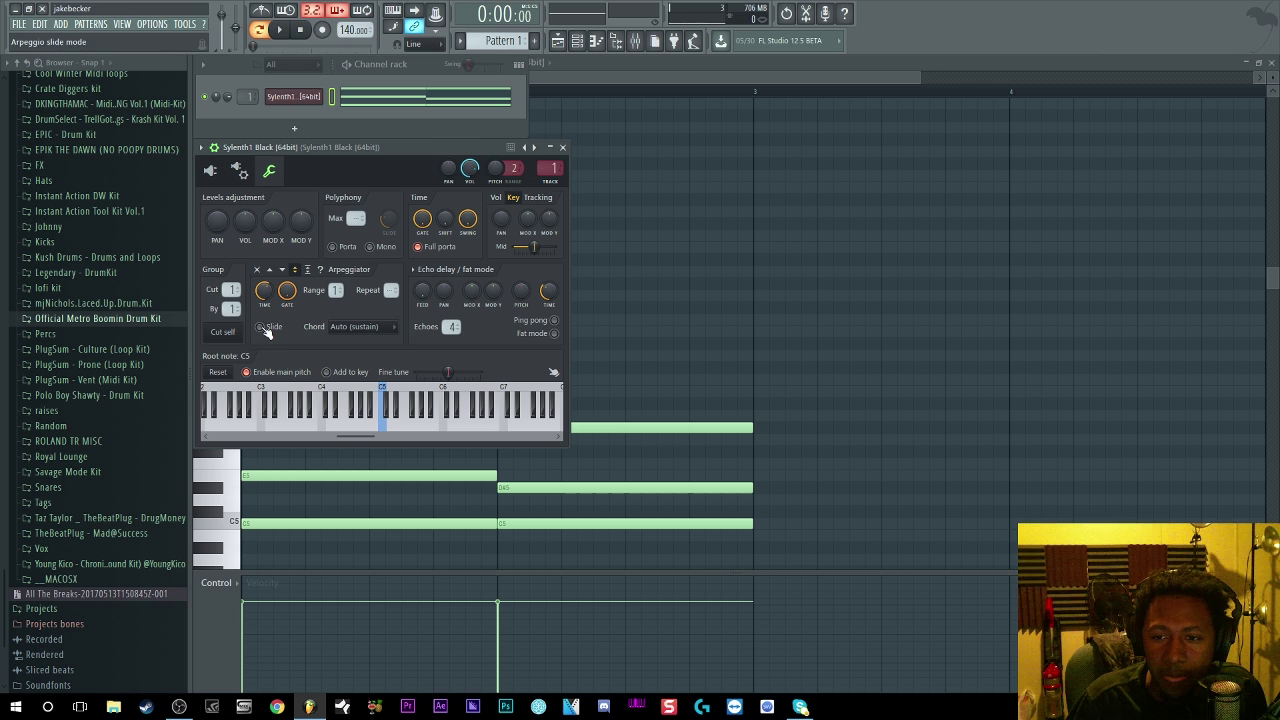
click(280, 29)
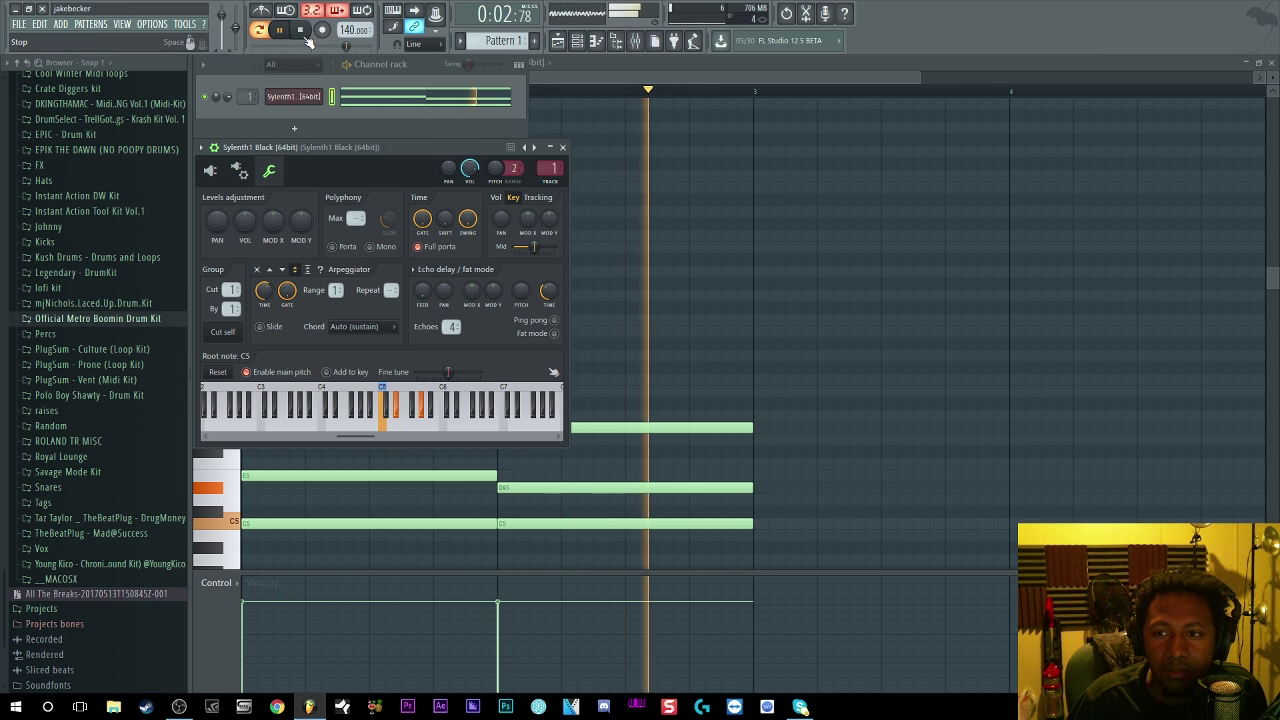
click(306, 35)
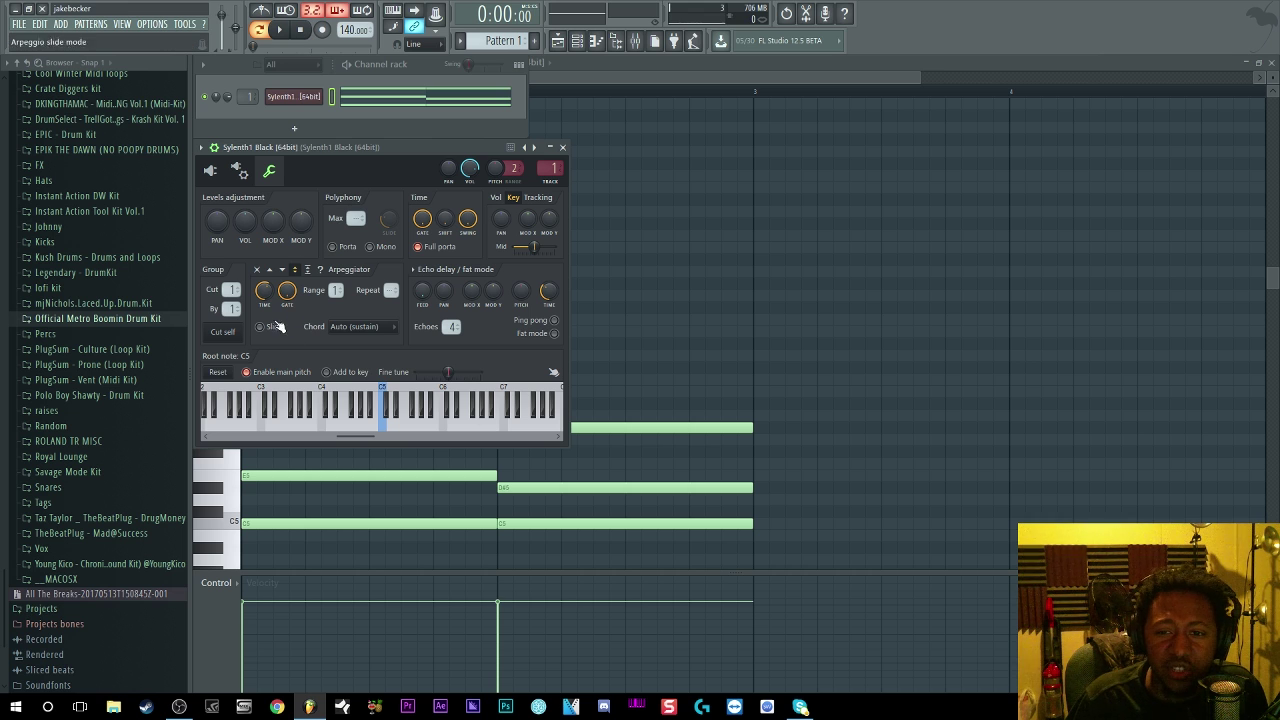
click(280, 30)
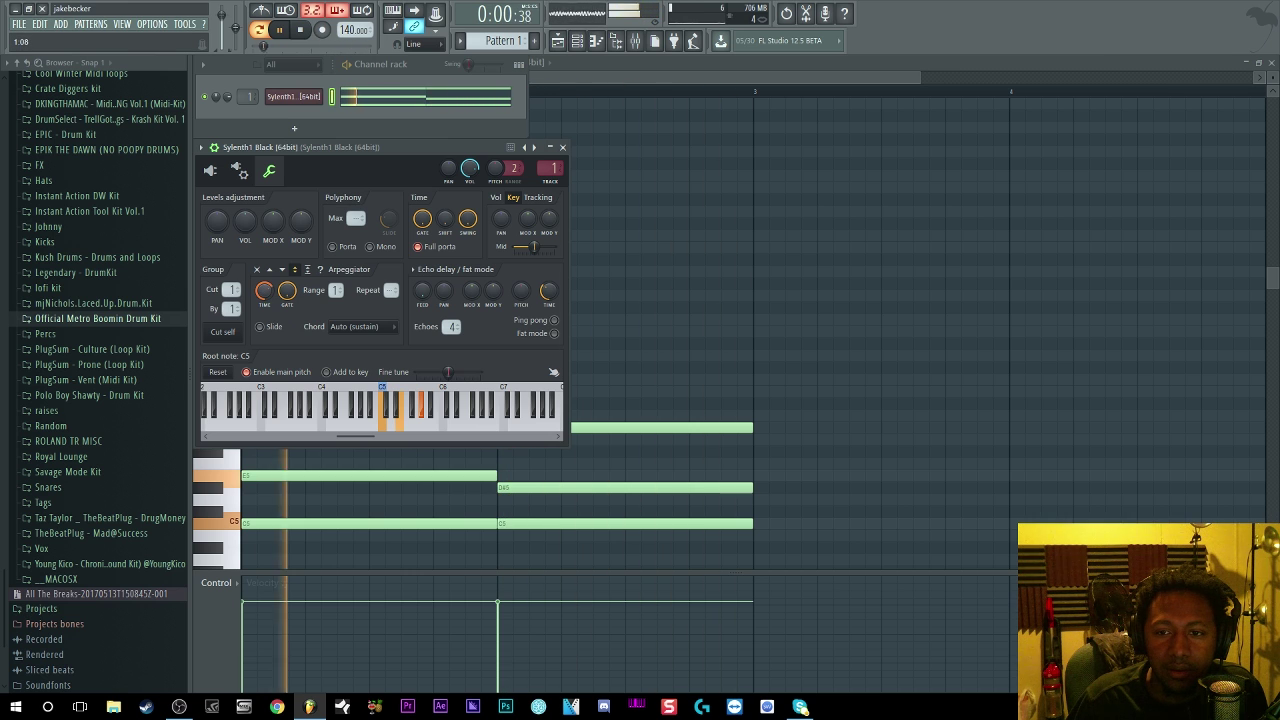
key(space)
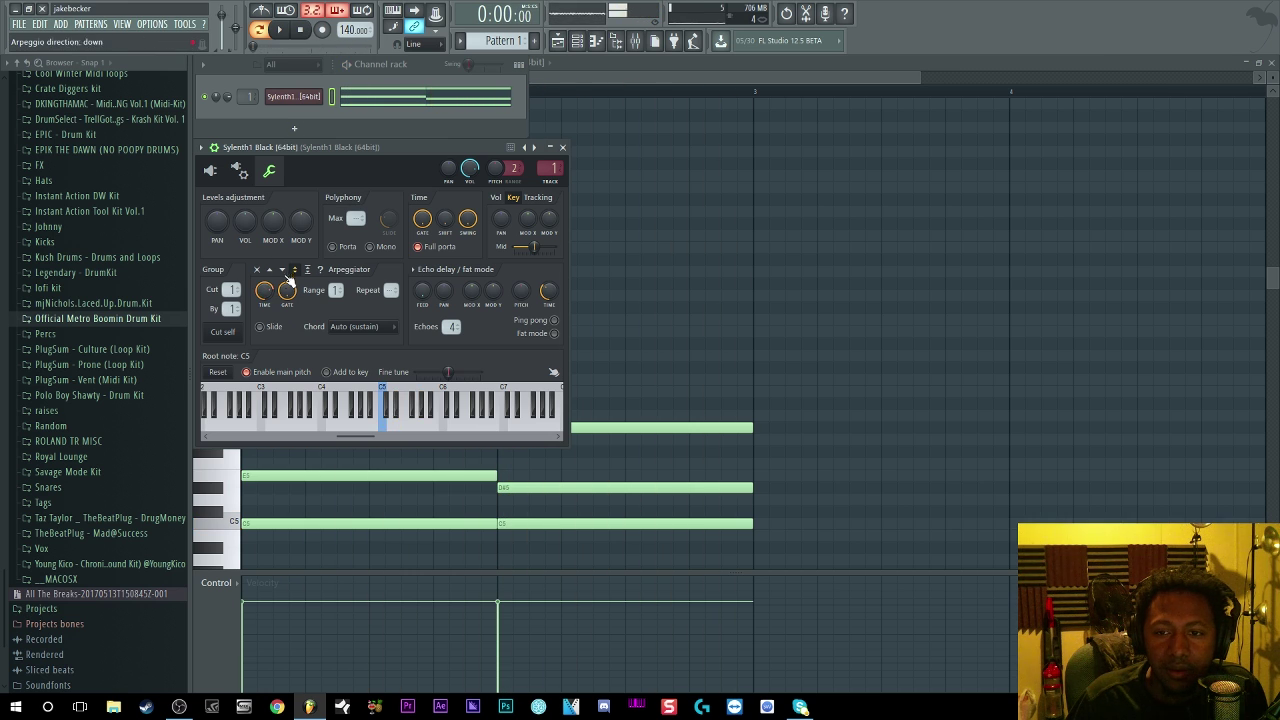
Step: Set the arpeggiator Time to a preset step length, audition it, and set Range to two octaves
right_click(263, 291)
mouse_move(300, 310)
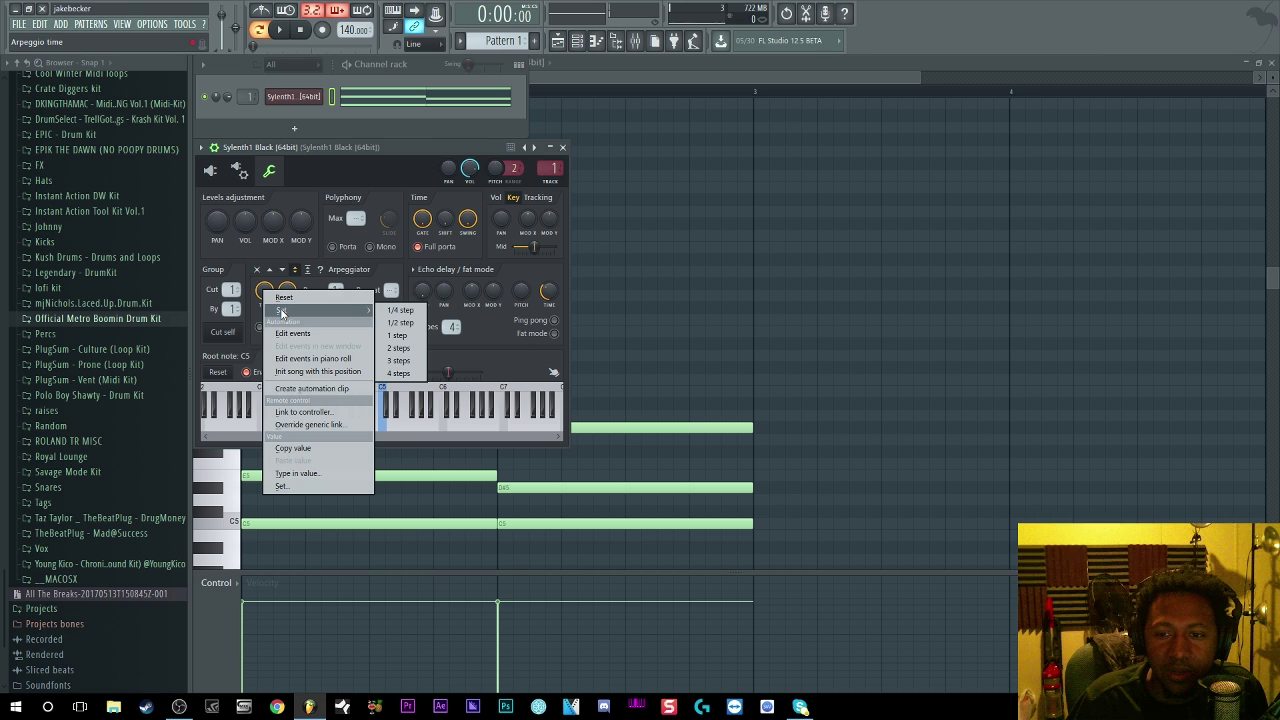
click(400, 350)
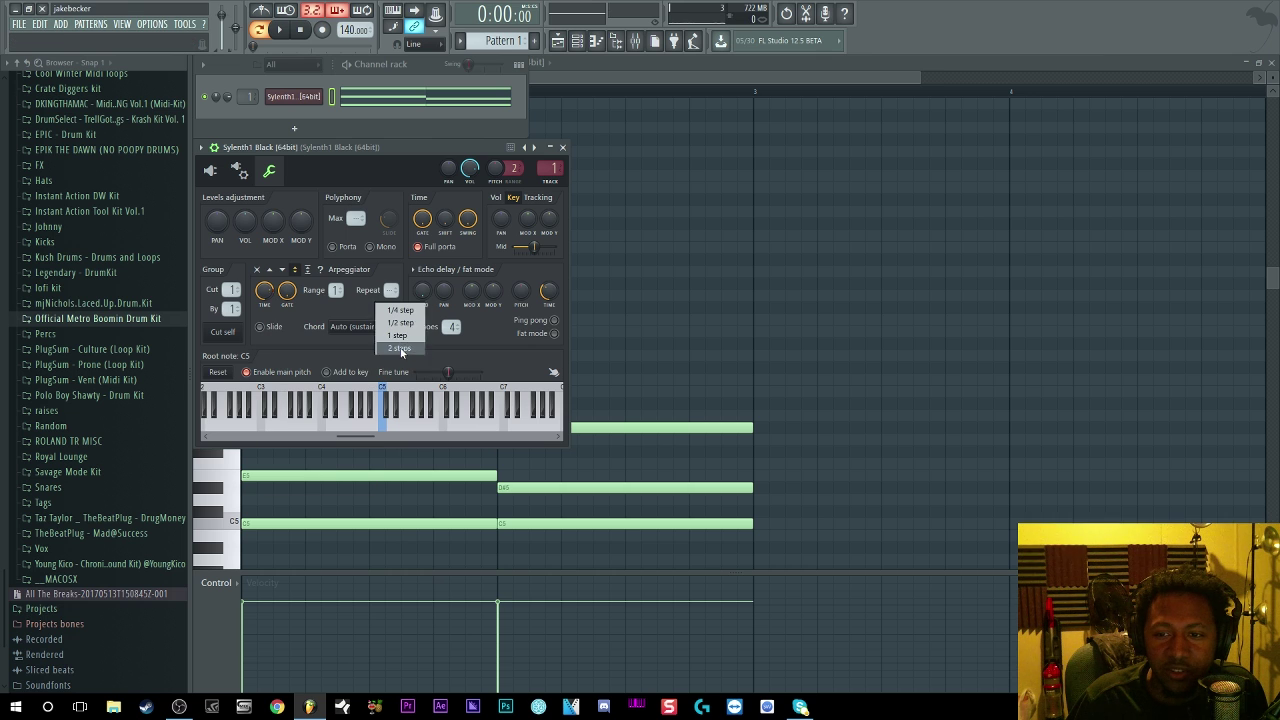
click(283, 31)
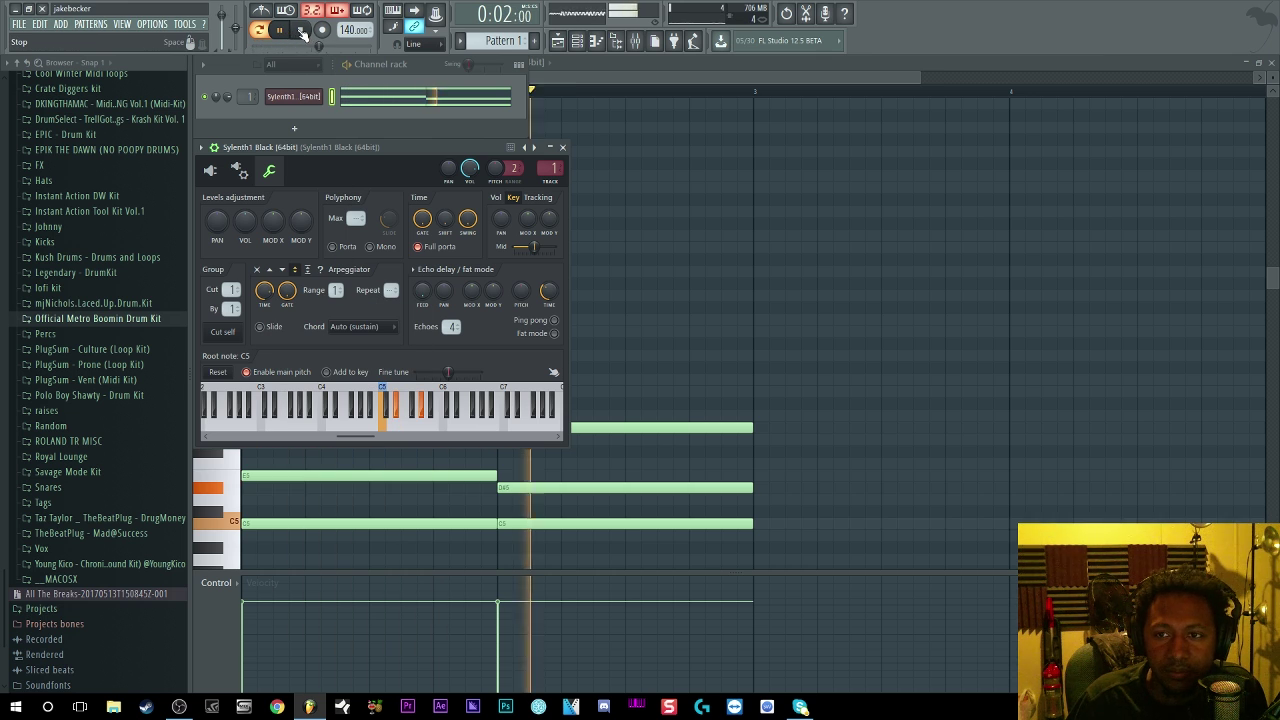
click(302, 30)
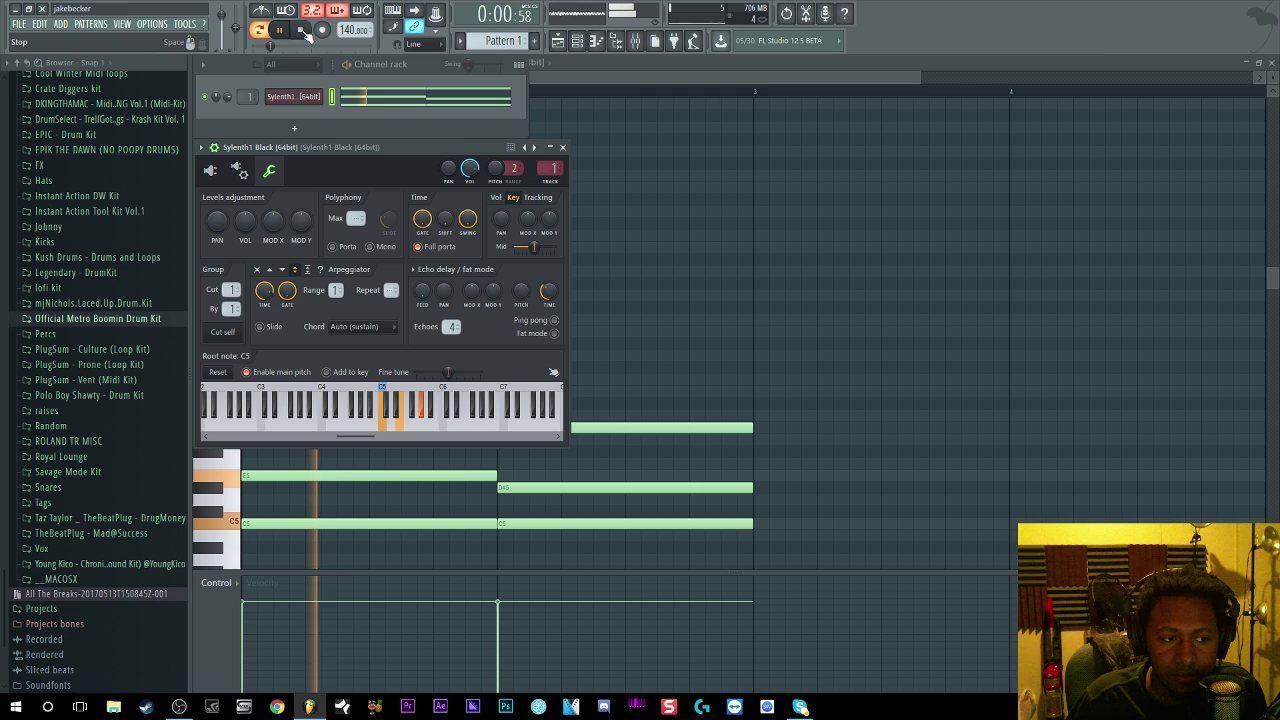
key(space)
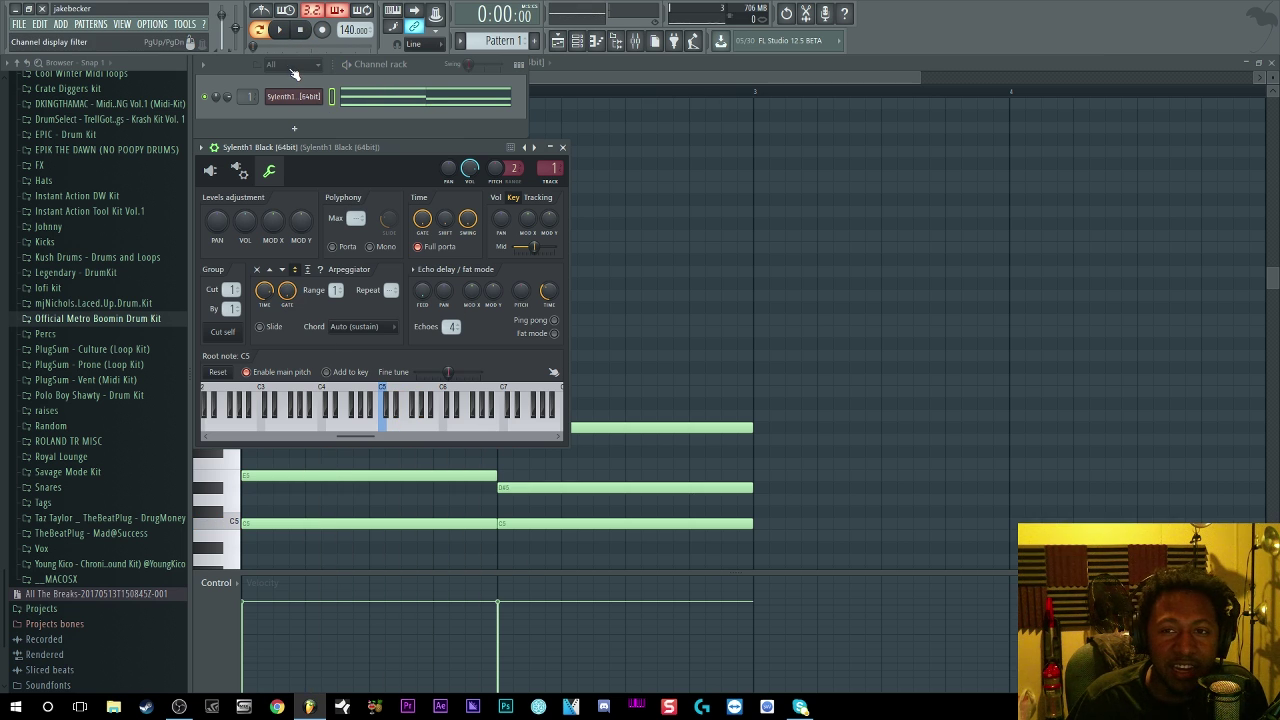
click(279, 29)
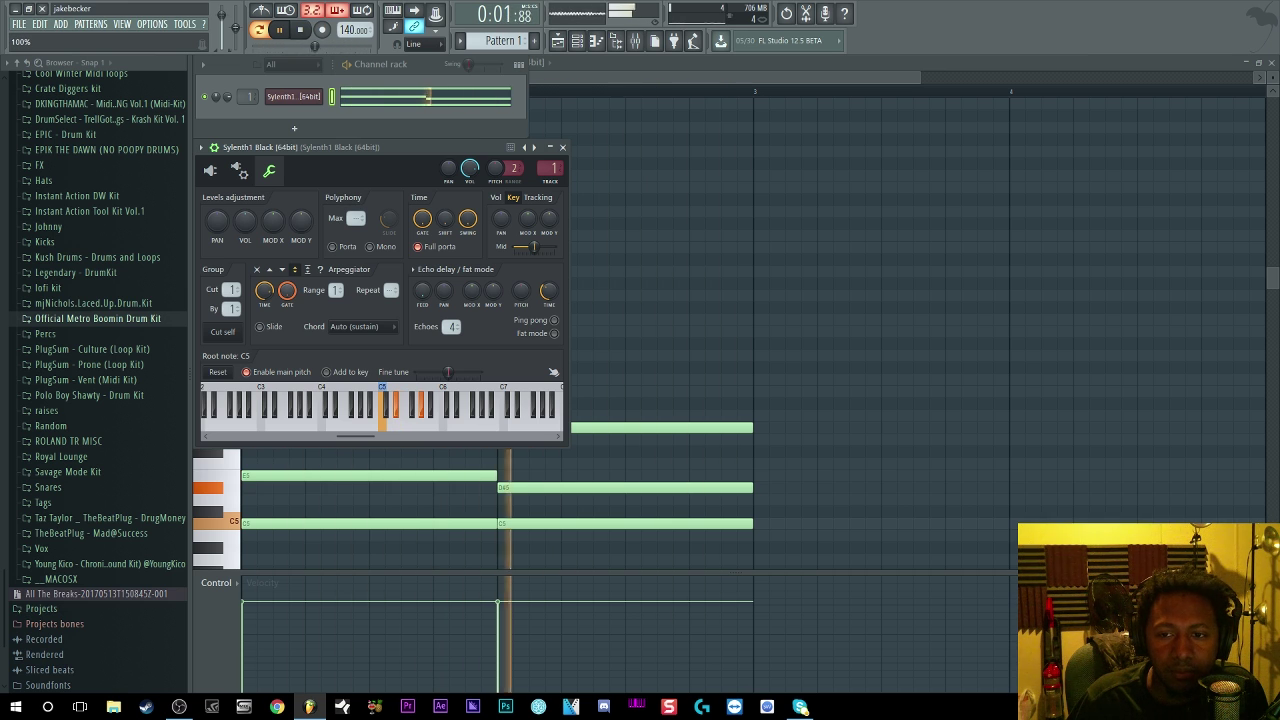
key(space)
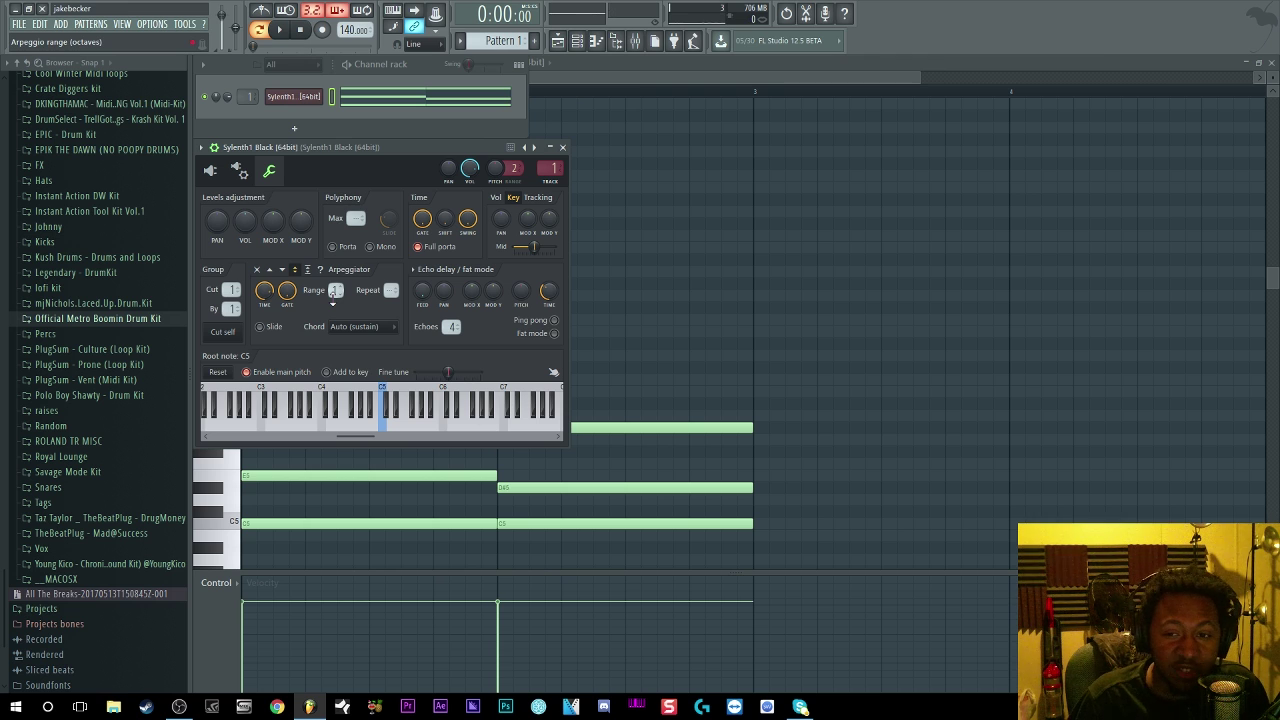
scroll(333, 291, up, 1)
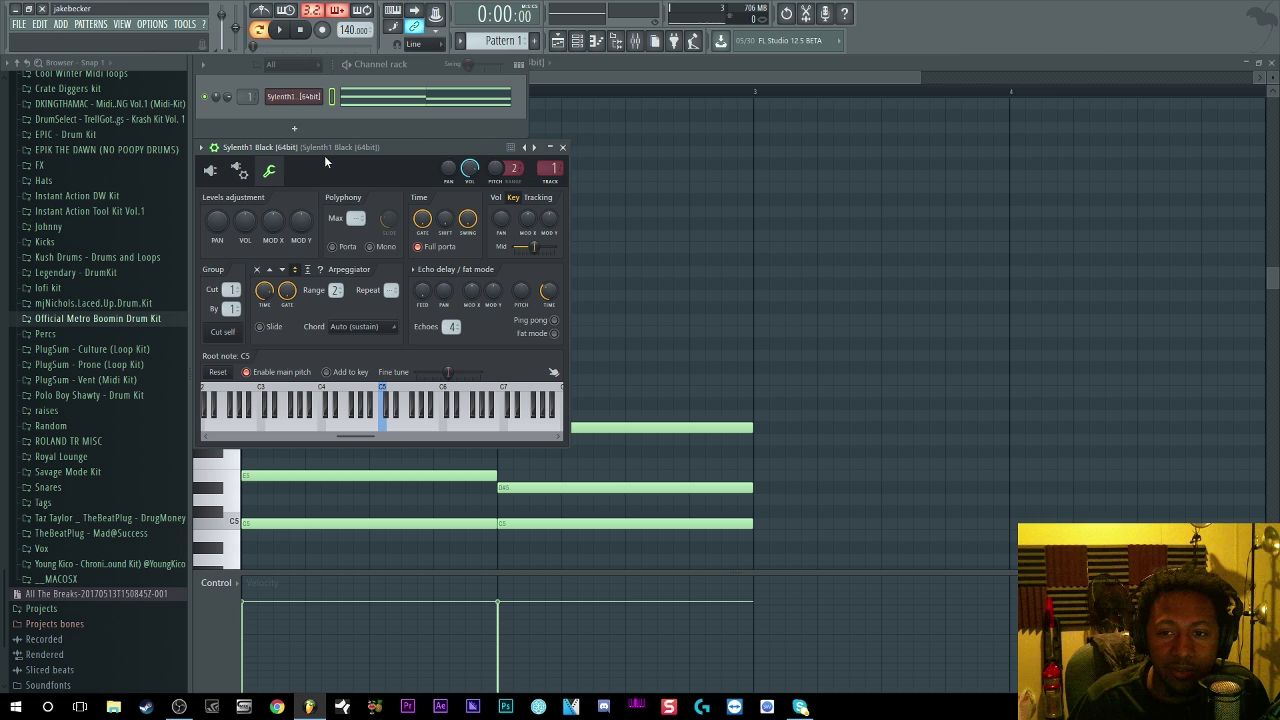
key(space)
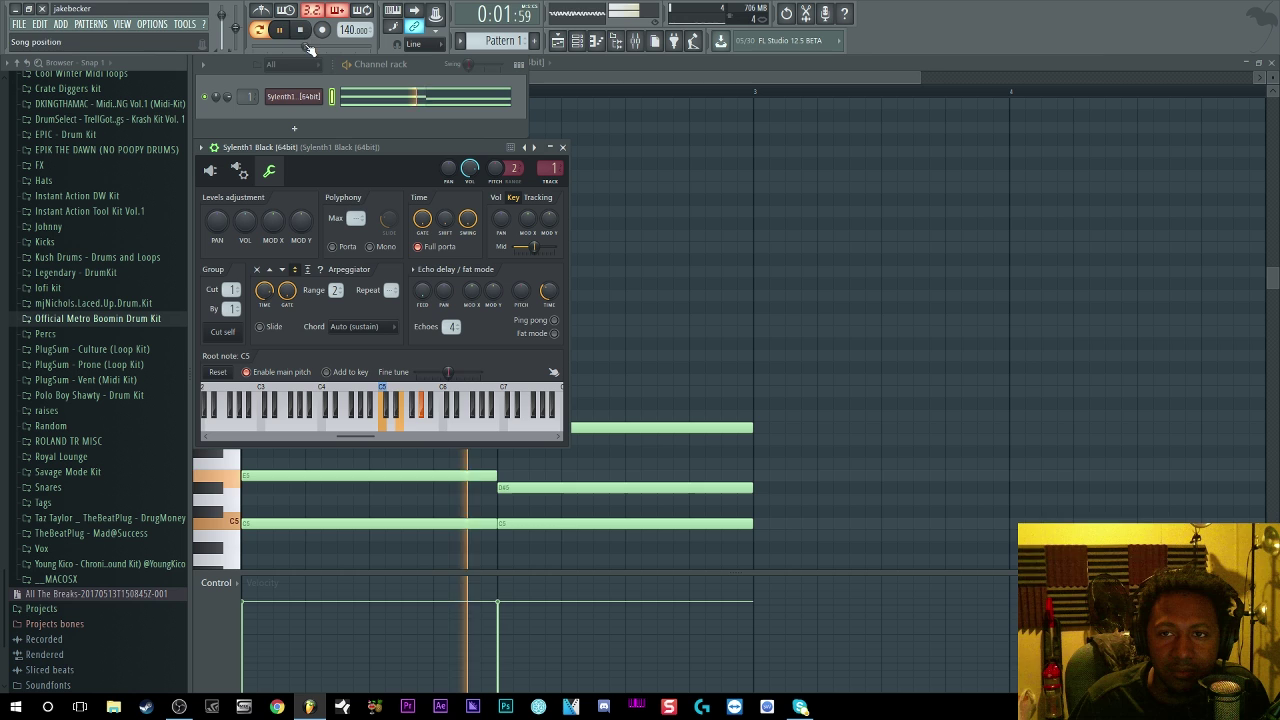
key(space)
scroll(385, 291, up, 1)
key(space)
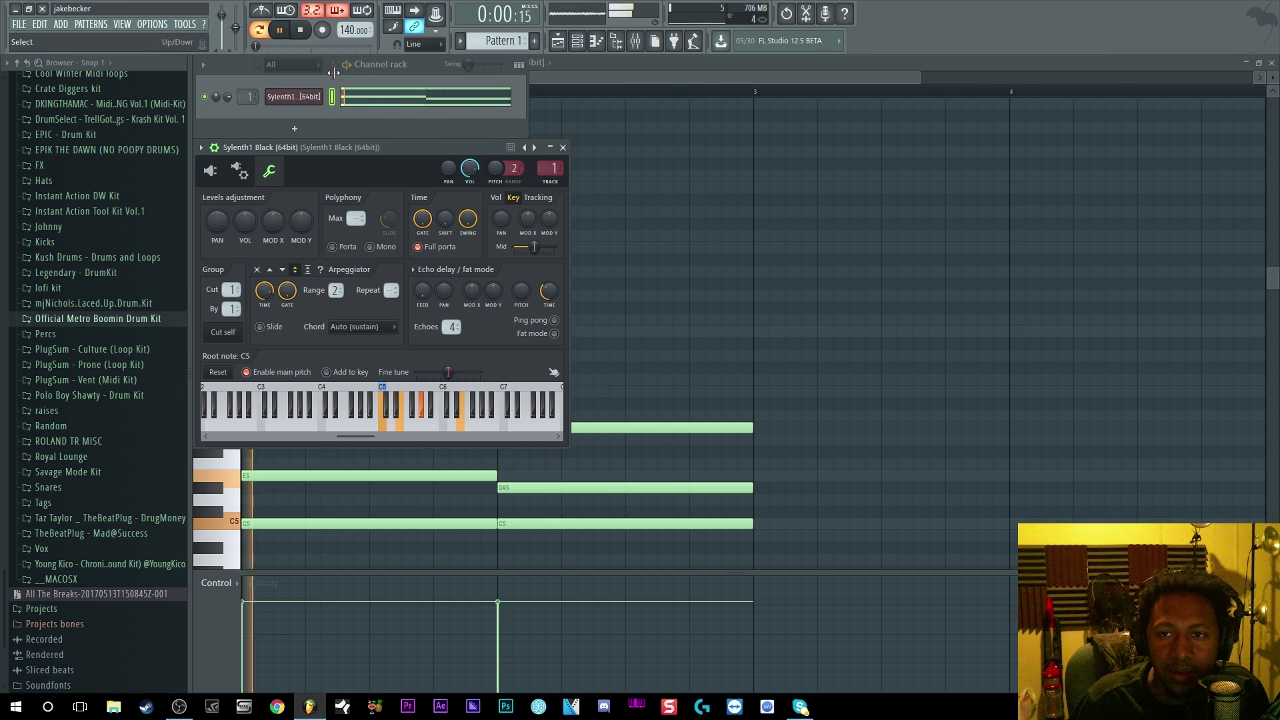
key(space)
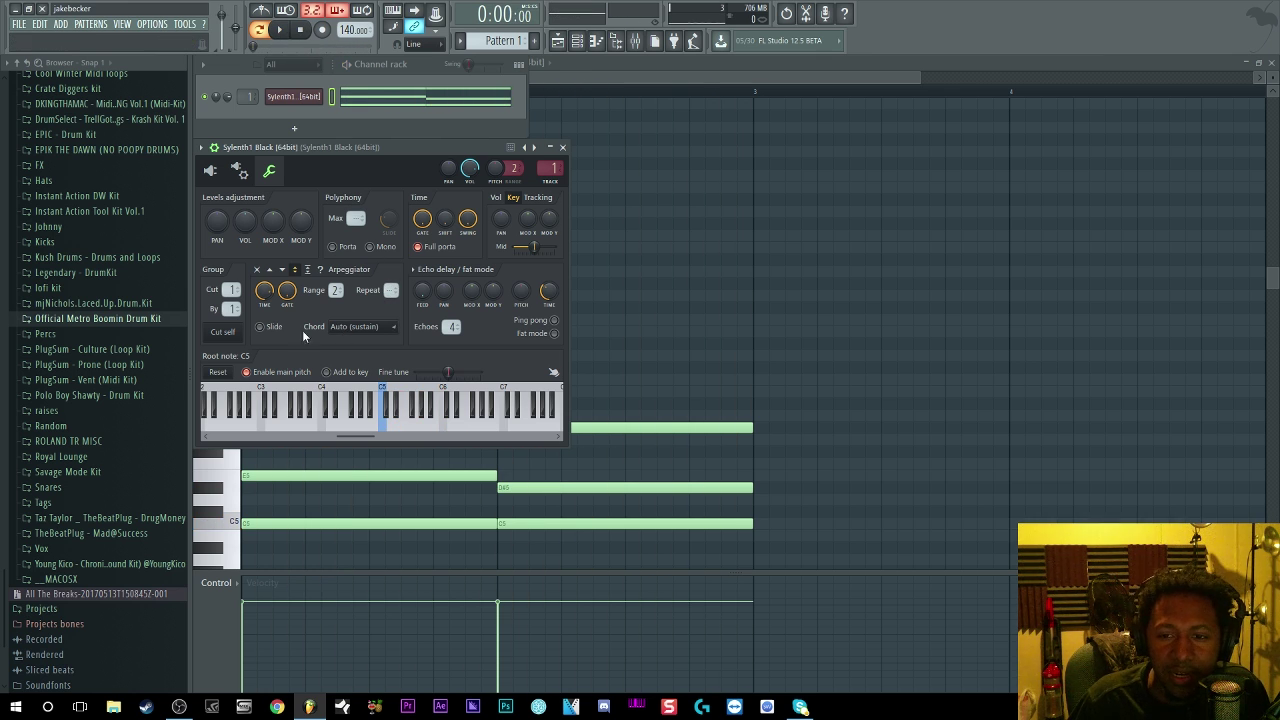
Step: Browse the arpeggiator Chord list twice, leaving it on automatic sustain
click(346, 328)
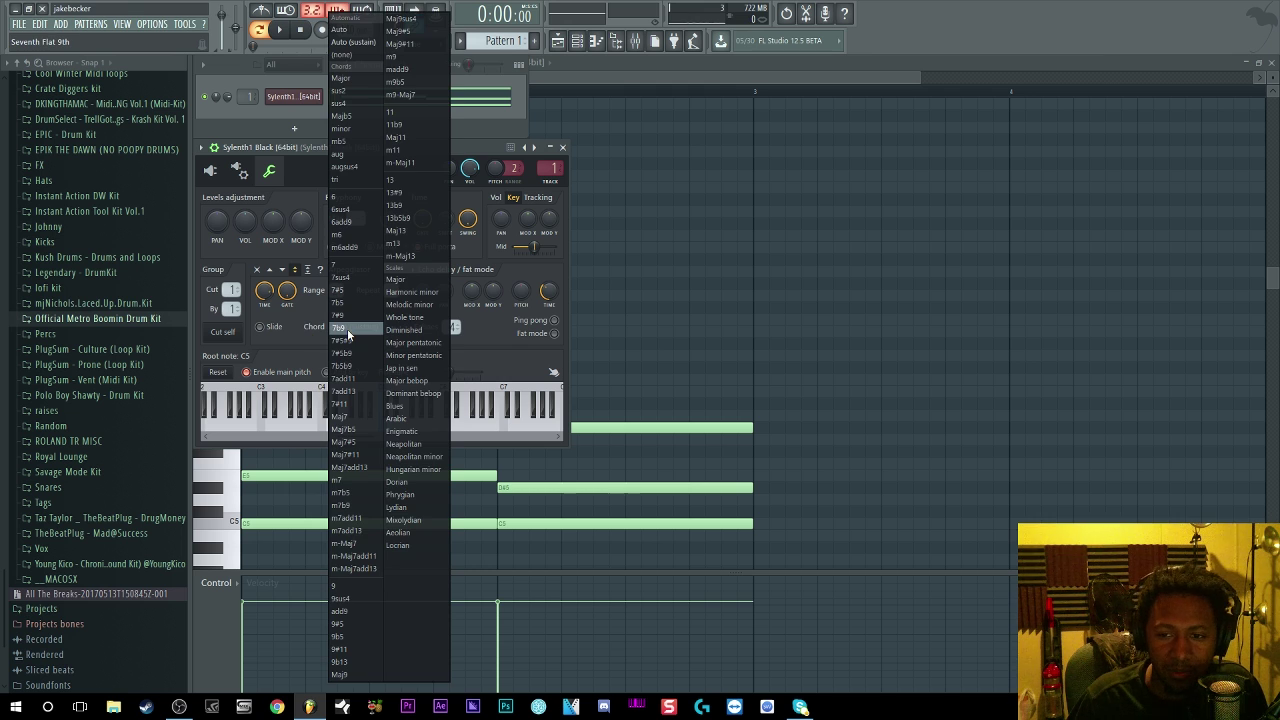
click(308, 341)
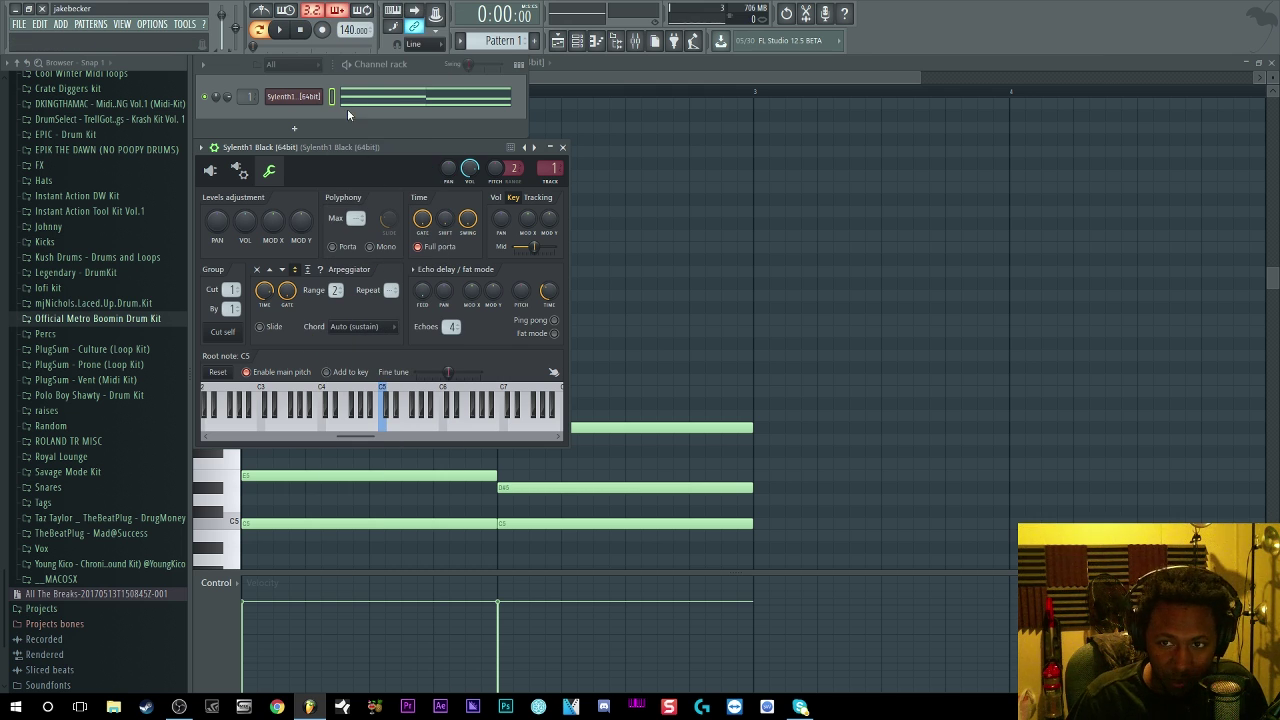
click(360, 329)
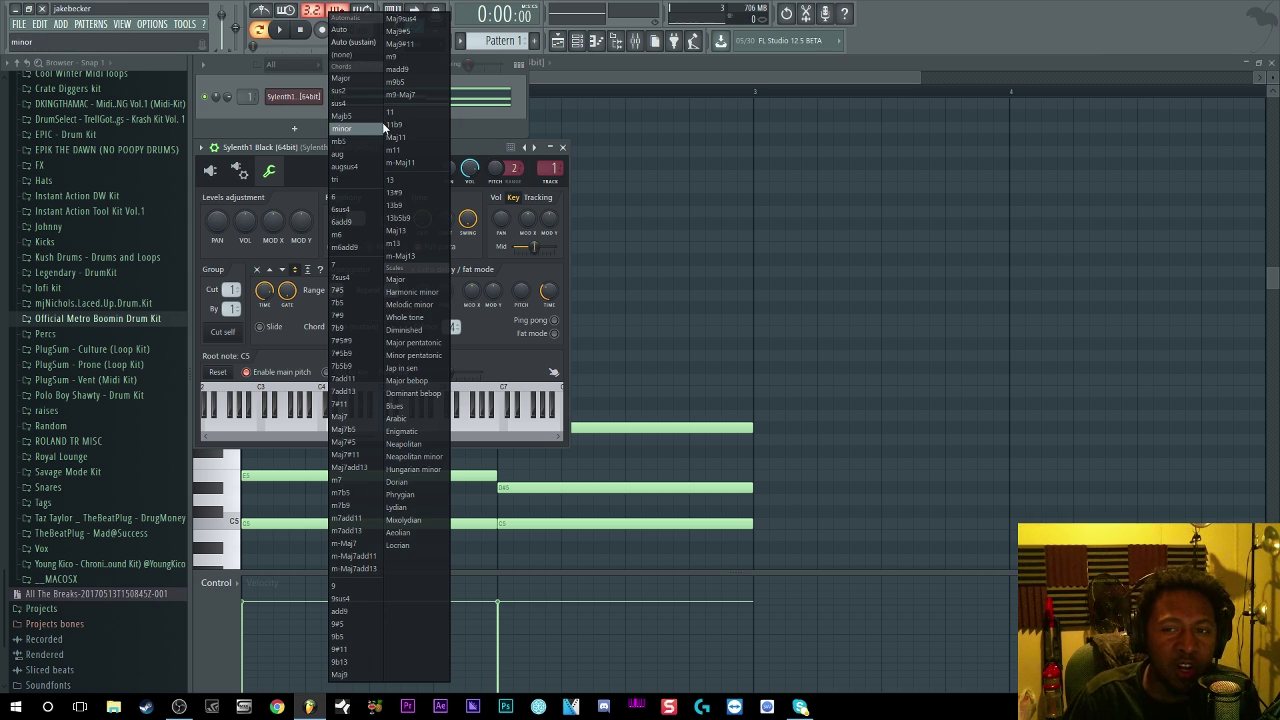
click(320, 112)
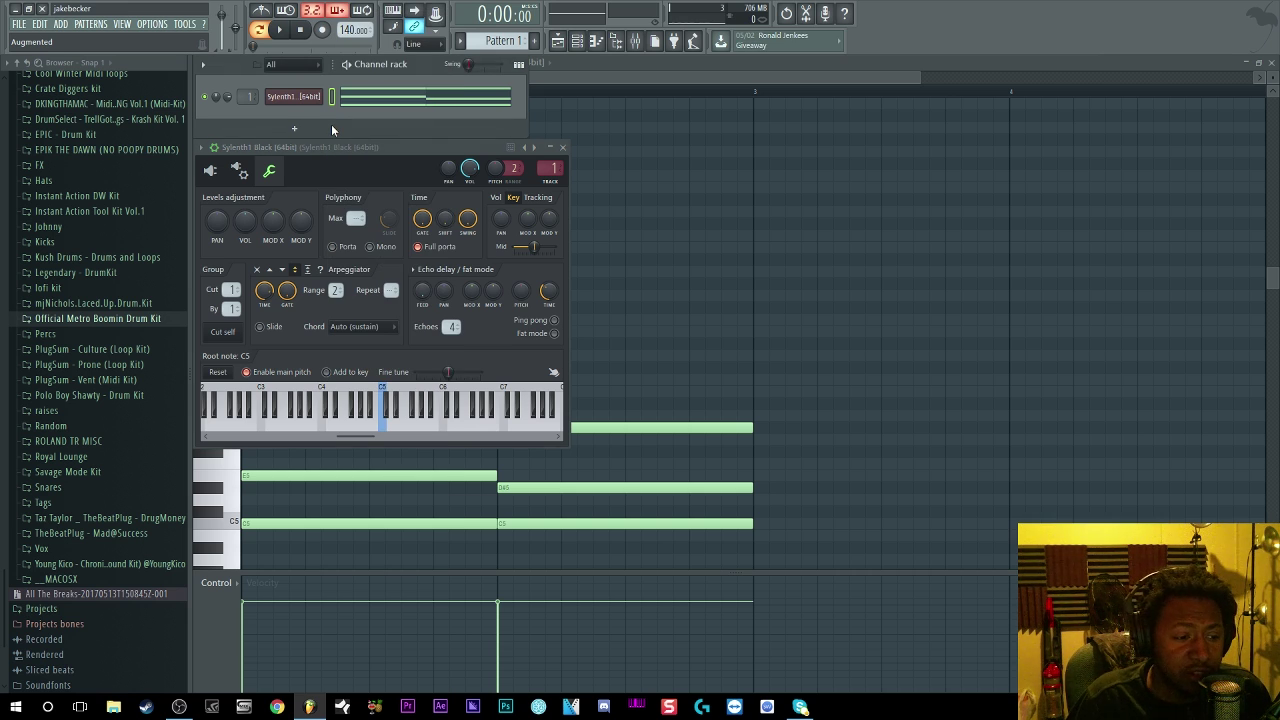
Step: Load PanMan on Sylenth1's mixer track, placing it ahead of FabFilter Pro-R
double_click(249, 96)
click(1150, 355)
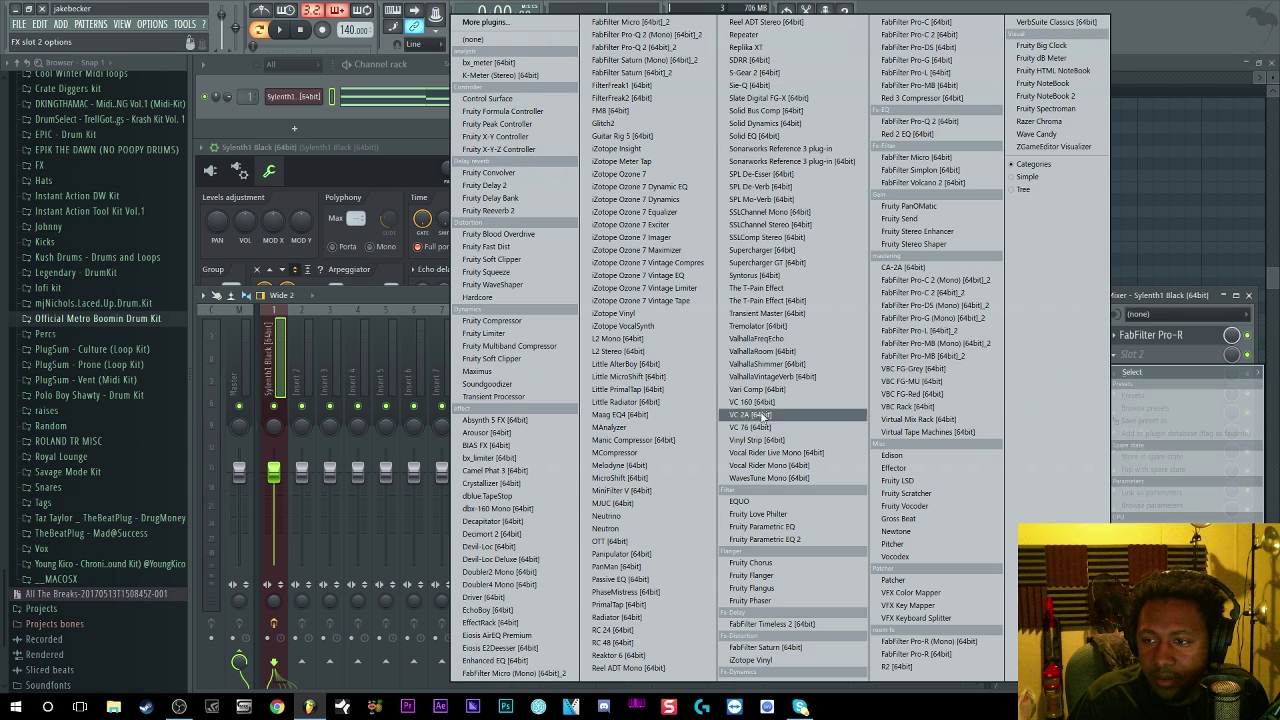
click(630, 566)
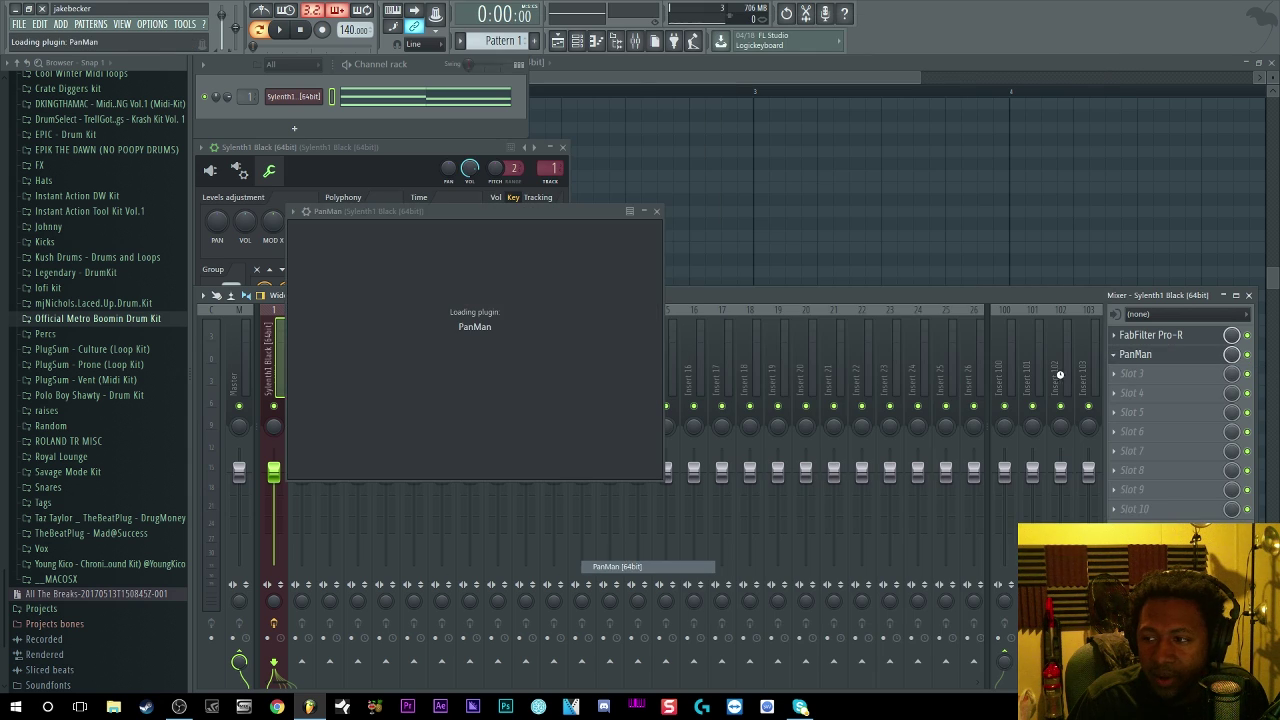
drag(1160, 354, 1160, 335)
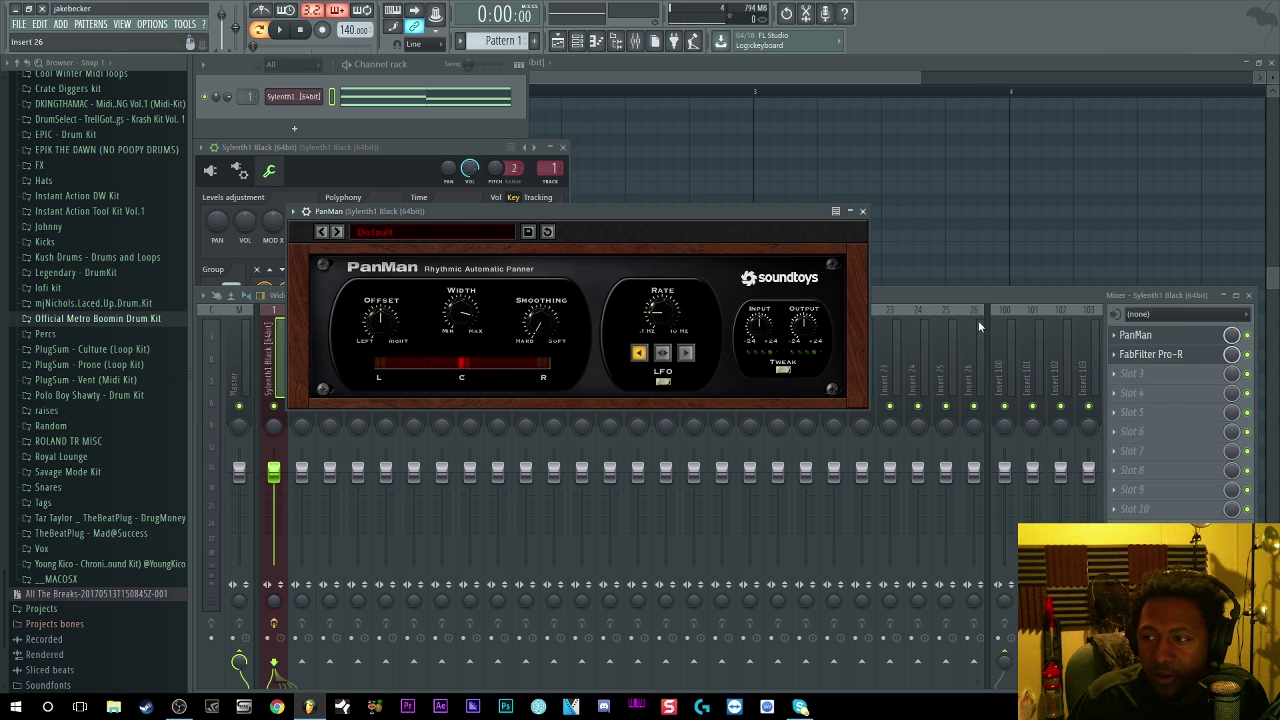
Step: Switch PanMan to the middle LFO mode while the chords play
click(281, 29)
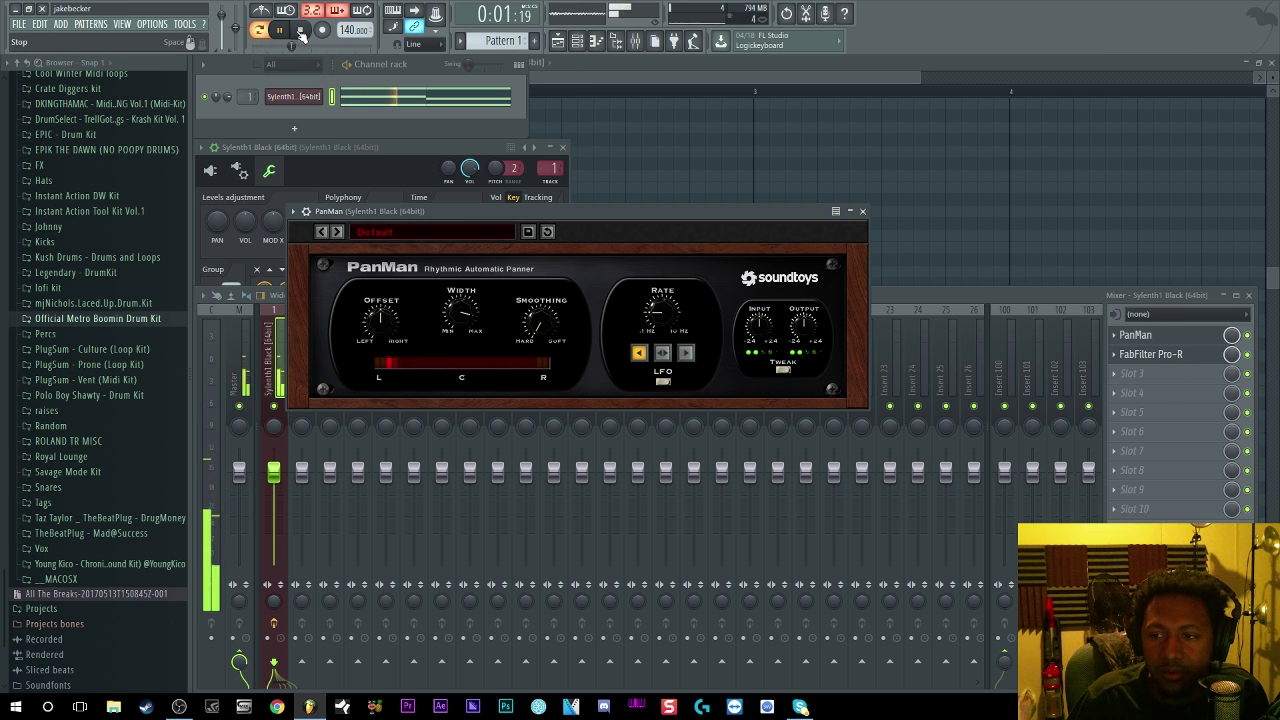
click(663, 356)
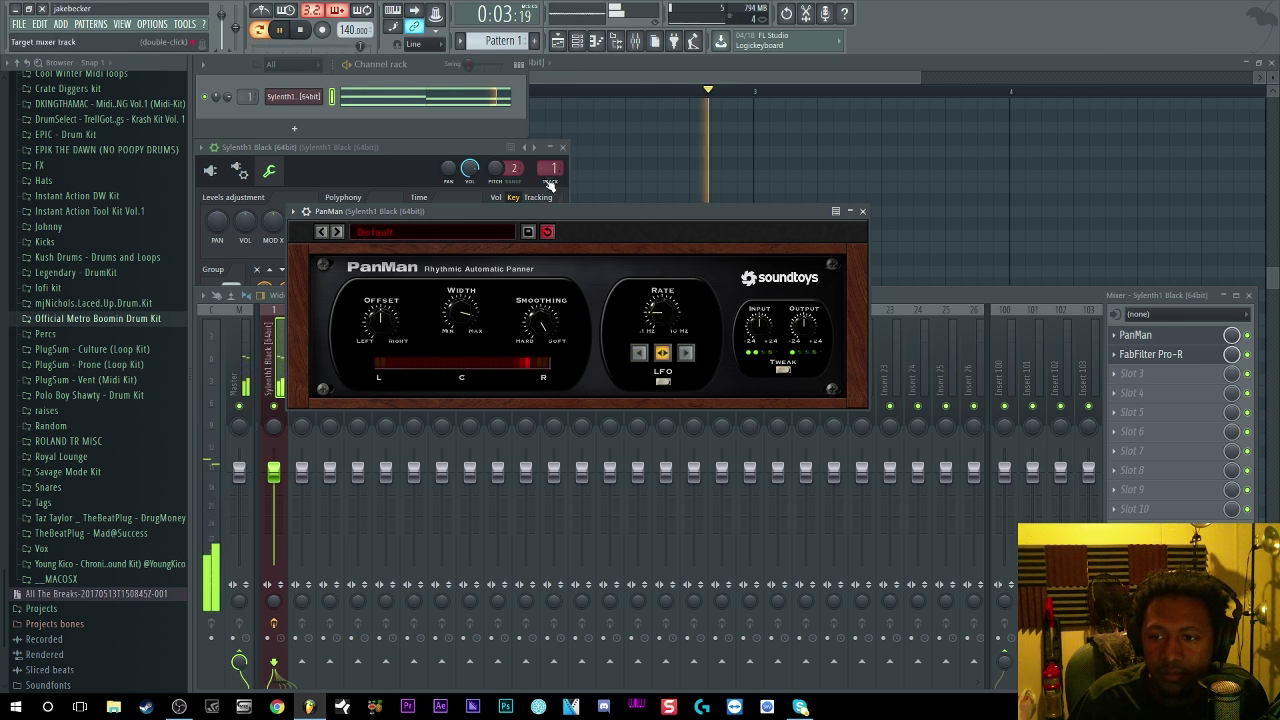
click(310, 32)
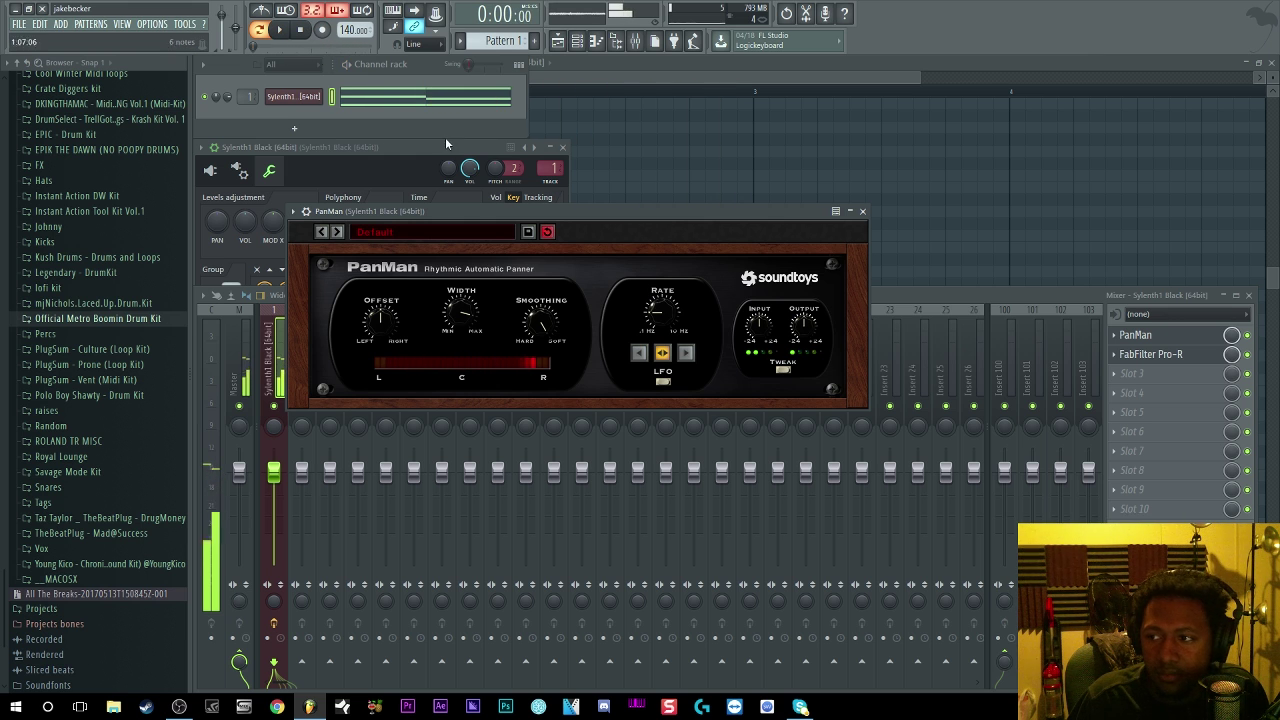
Step: Load Gross Beat and move it to the top of Sylenth1's mixer chain
click(1142, 381)
mouse_move(1132, 391)
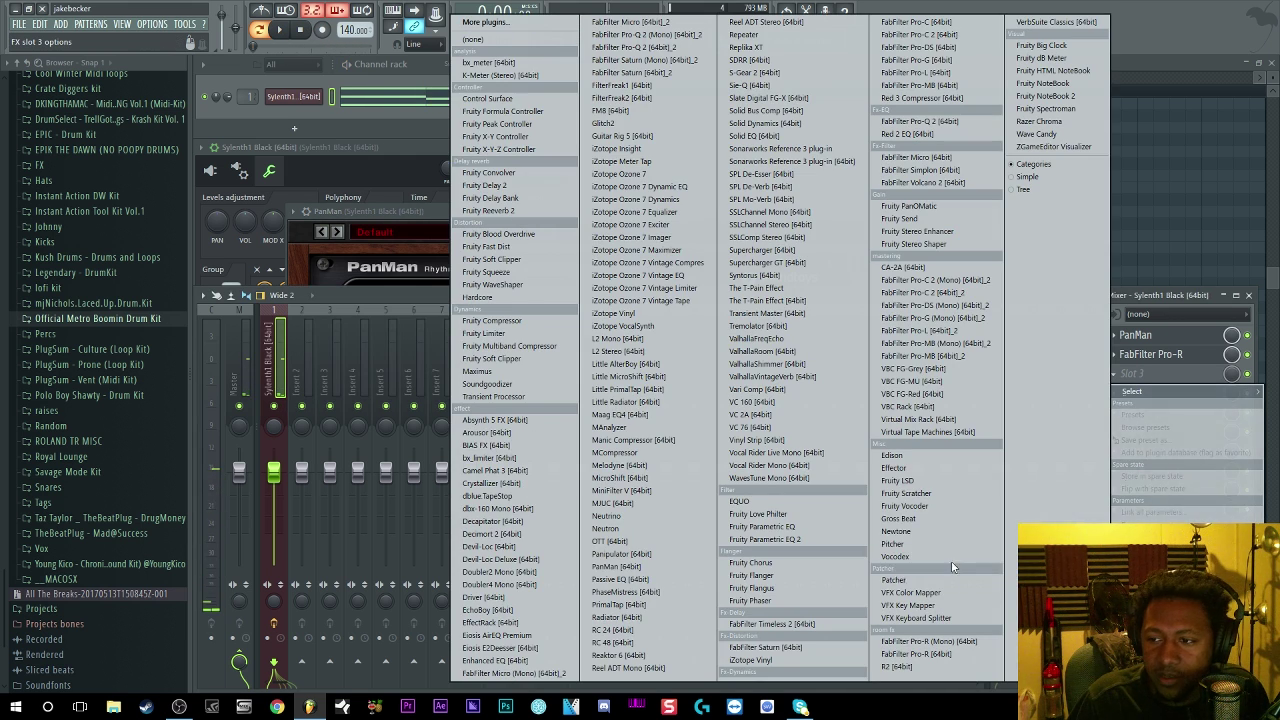
click(918, 518)
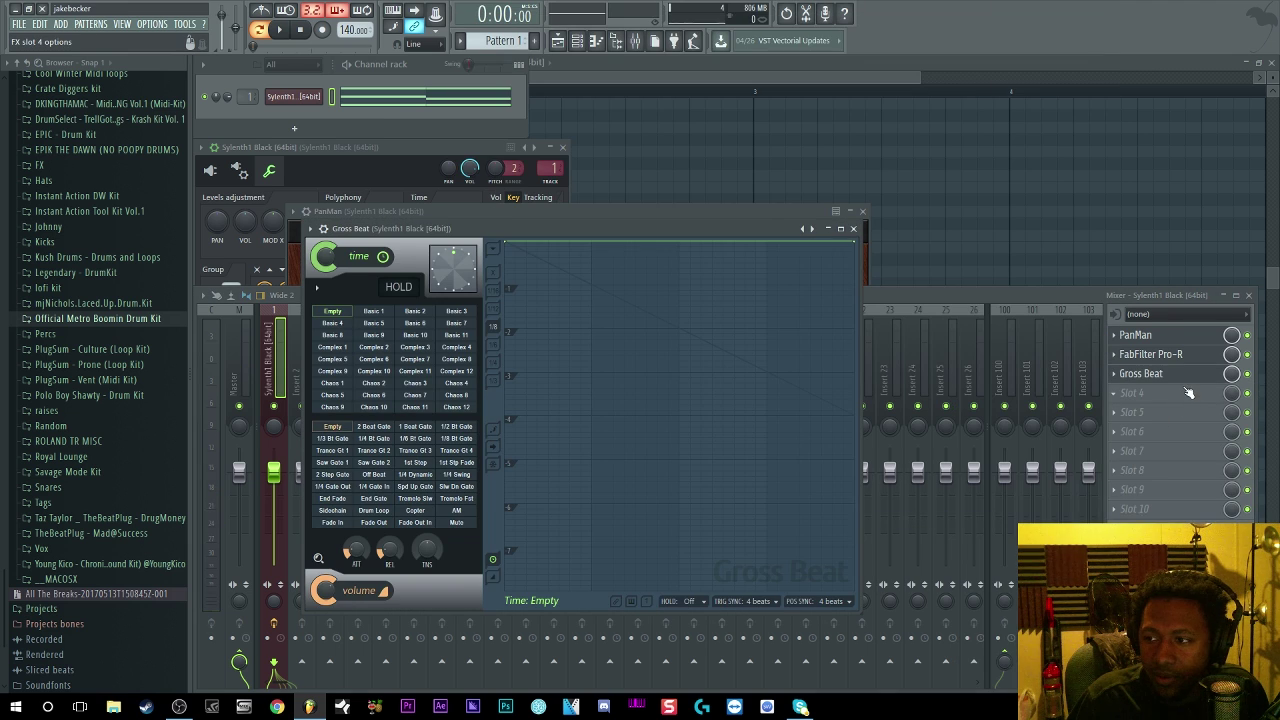
drag(1182, 356, 1135, 336)
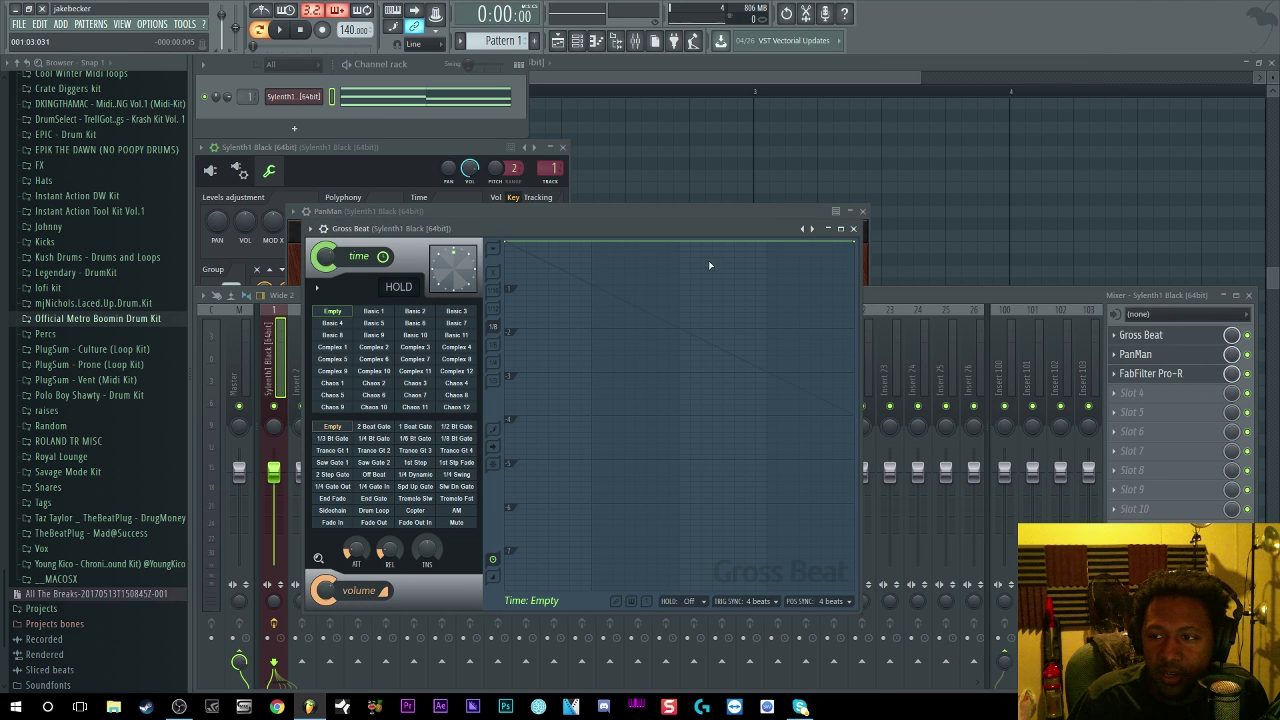
Step: Set Gross Beat to the Momentary bank's 1/2 Speed time preset and audition it
right_click(811, 228)
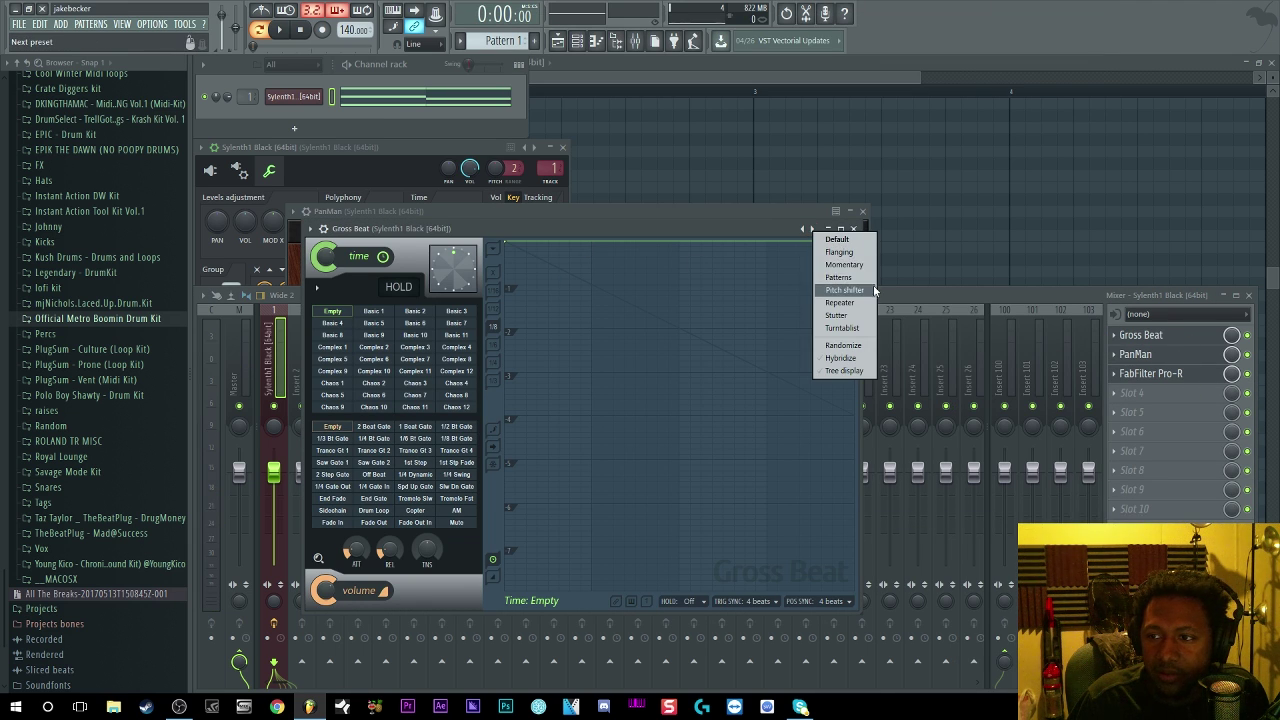
click(845, 265)
click(415, 395)
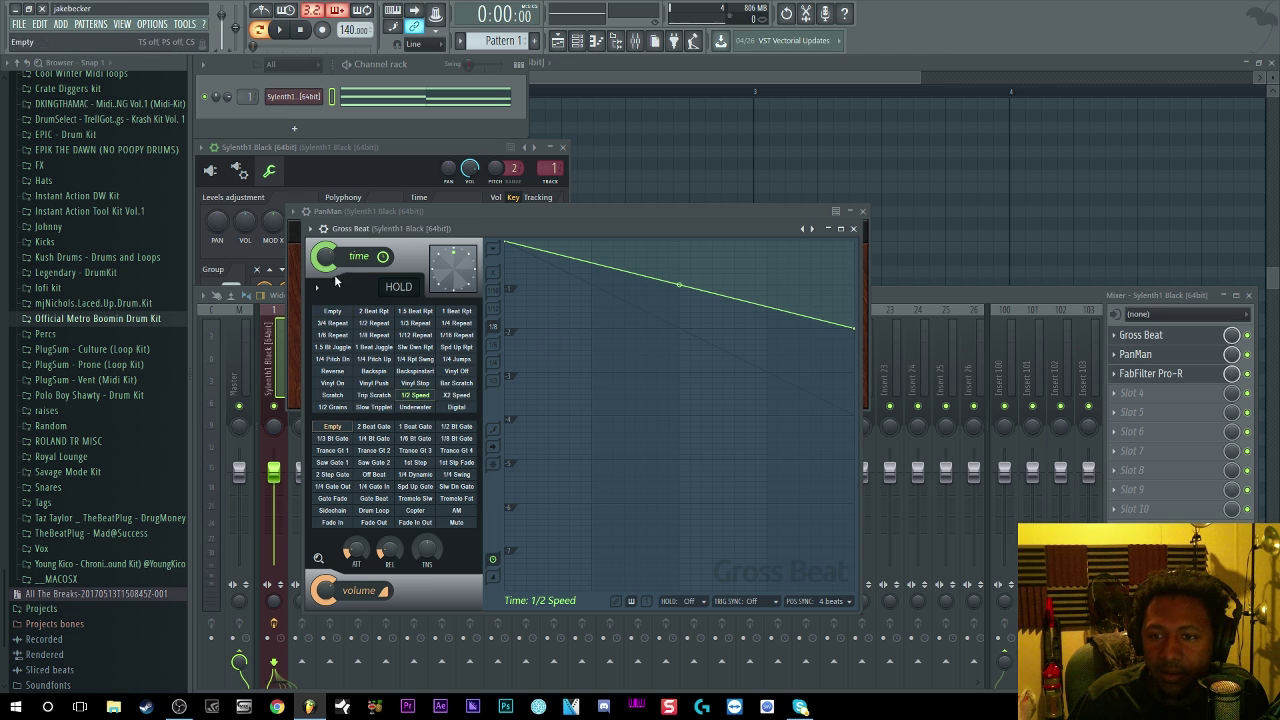
click(282, 31)
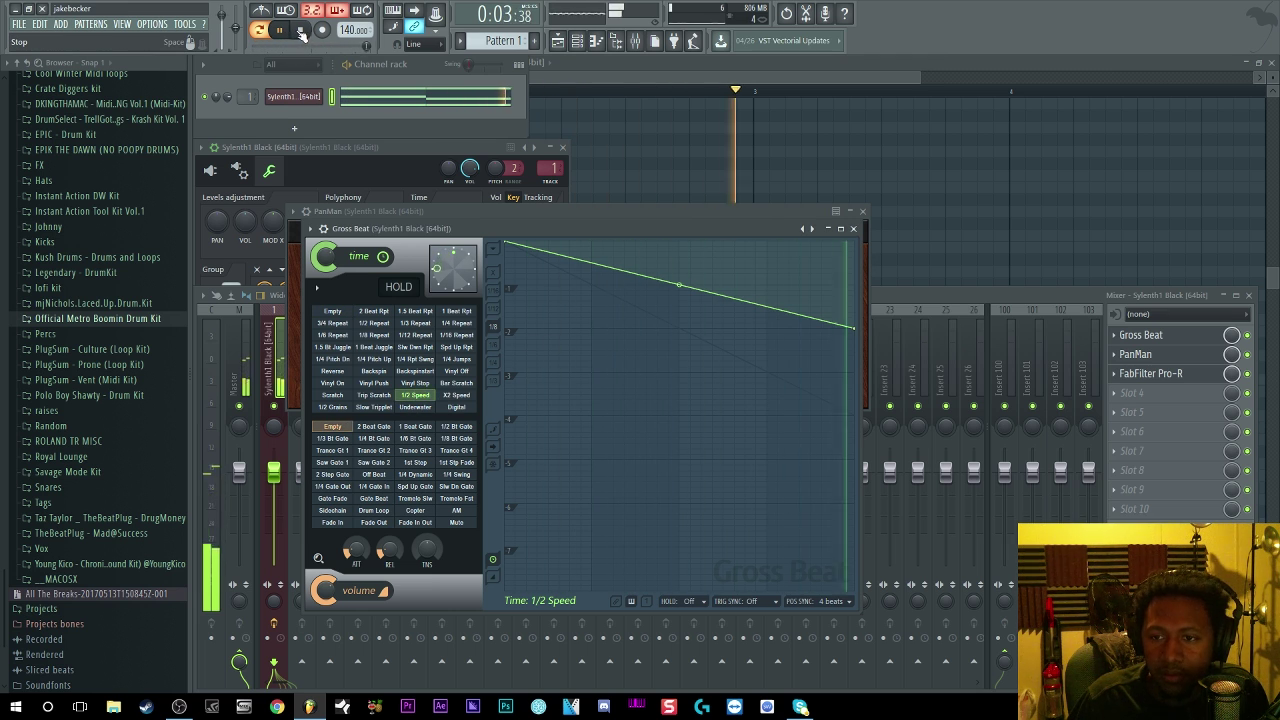
click(300, 30)
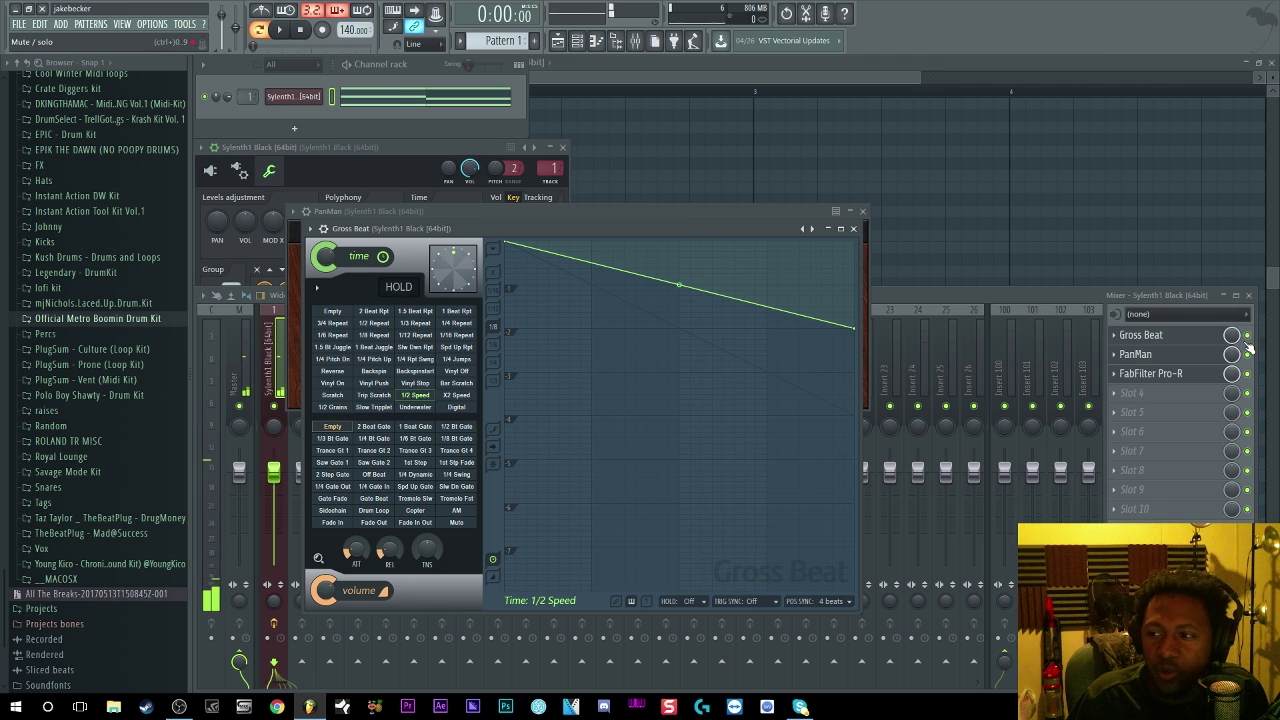
click(1207, 335)
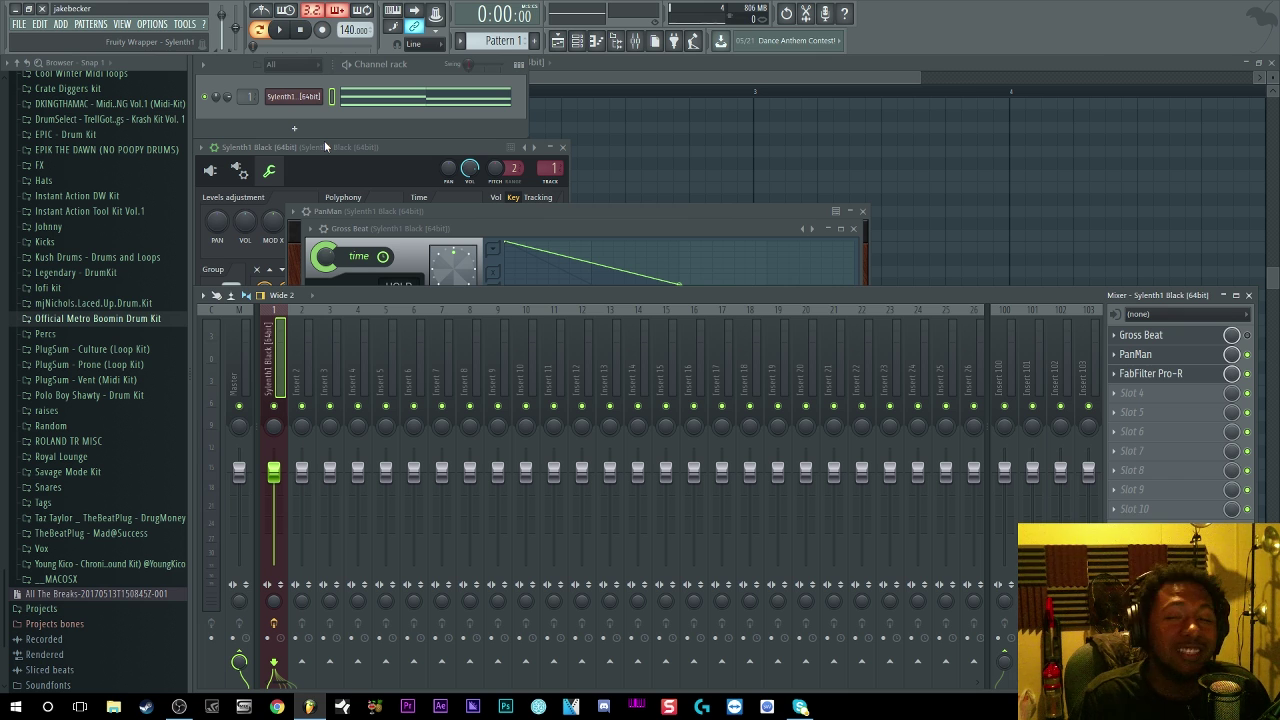
Step: Bring the Sylenth1 wrapper forward and show the Sylenth1 plugin editor
click(324, 146)
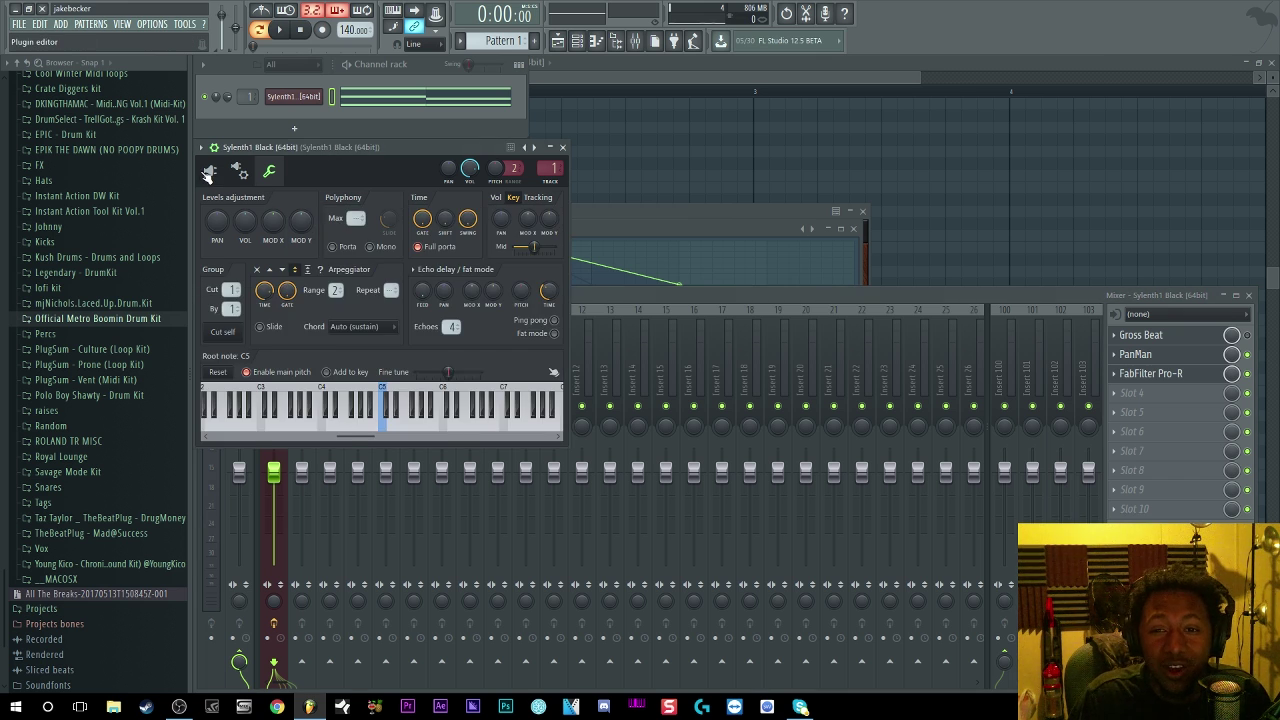
click(209, 172)
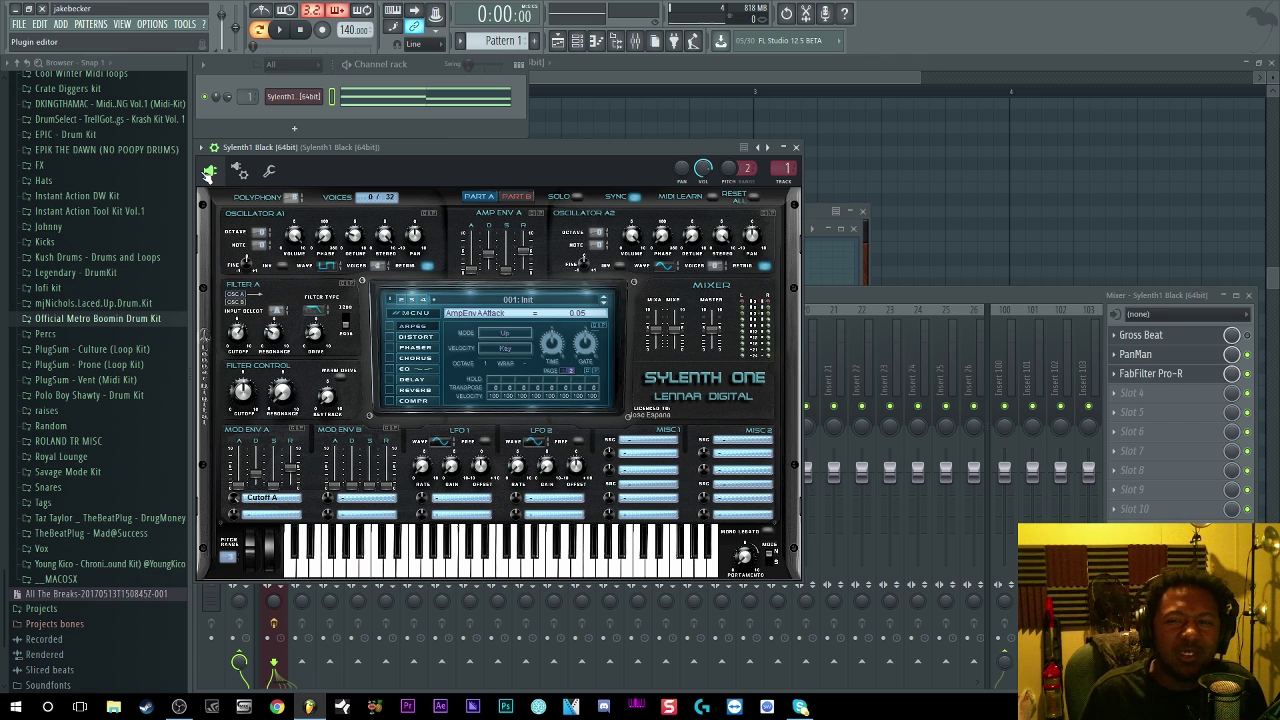